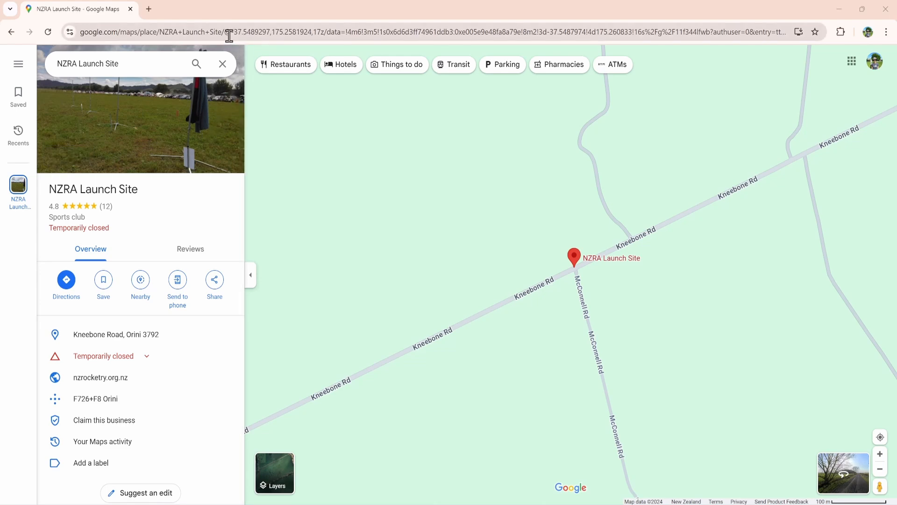
- Locate the NZRA Launch Site's coordinates in the Google Maps page address and highlight the latitude -37.5489297
left_click_drag(224, 32, 325, 33)
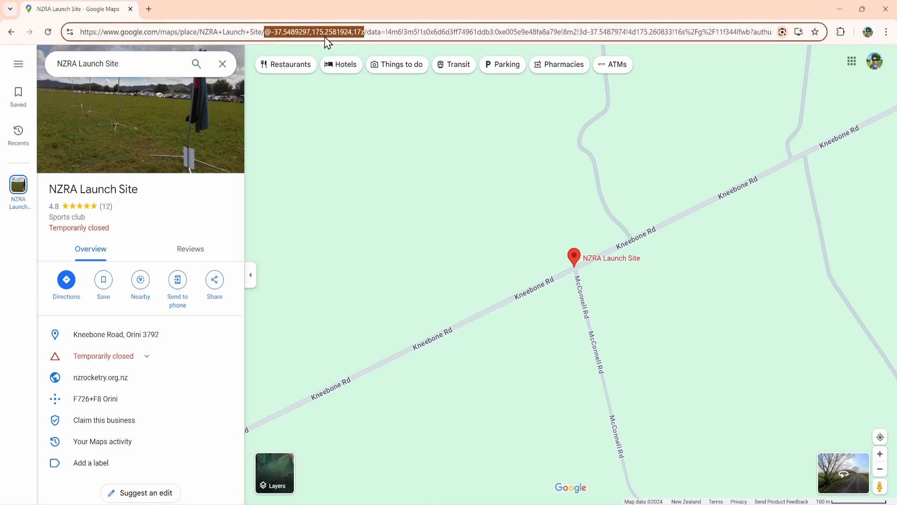
left_click(288, 35)
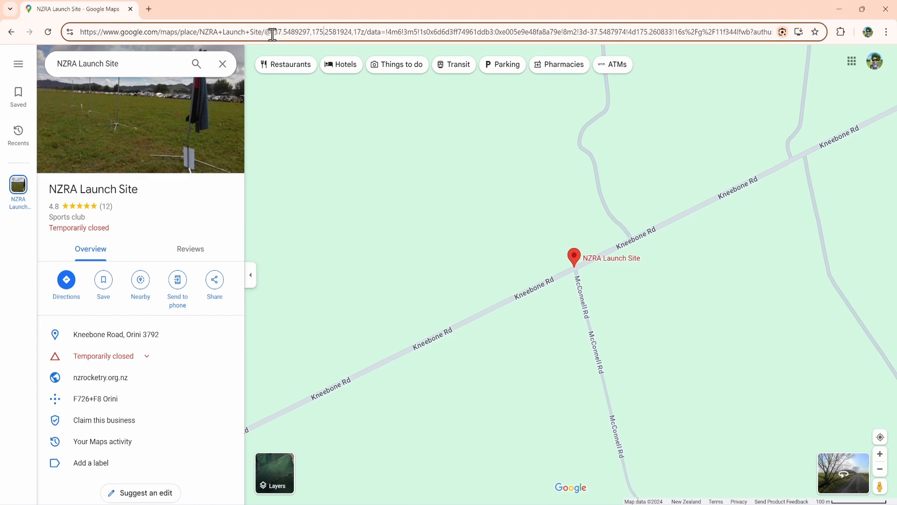
left_click_drag(272, 33, 310, 33)
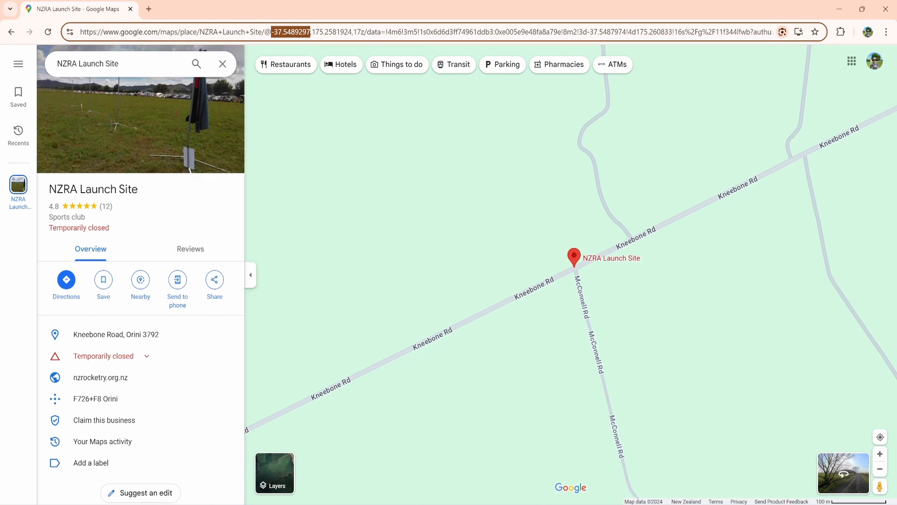
- Switch to OpenRocket, set Simulation 7's launch site altitude to 18 m, and save the launch conditions as default
key("alt+Tab")
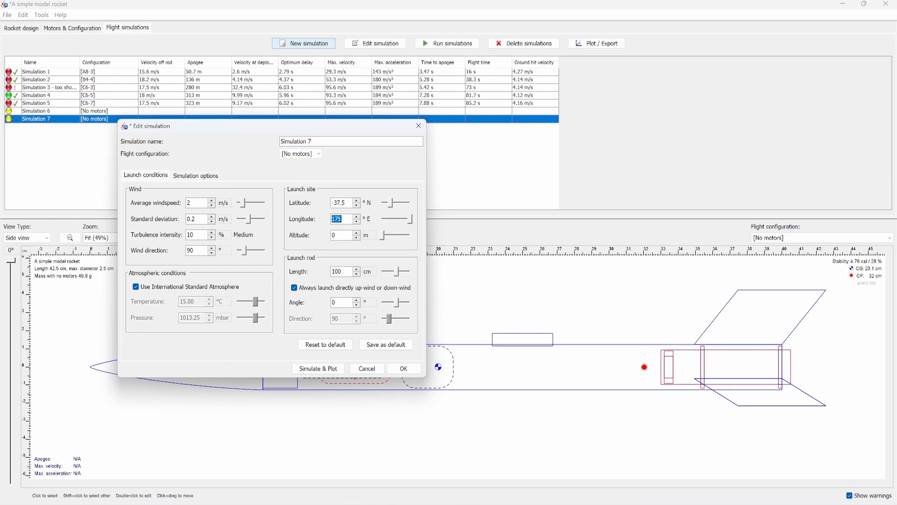
left_click(339, 238)
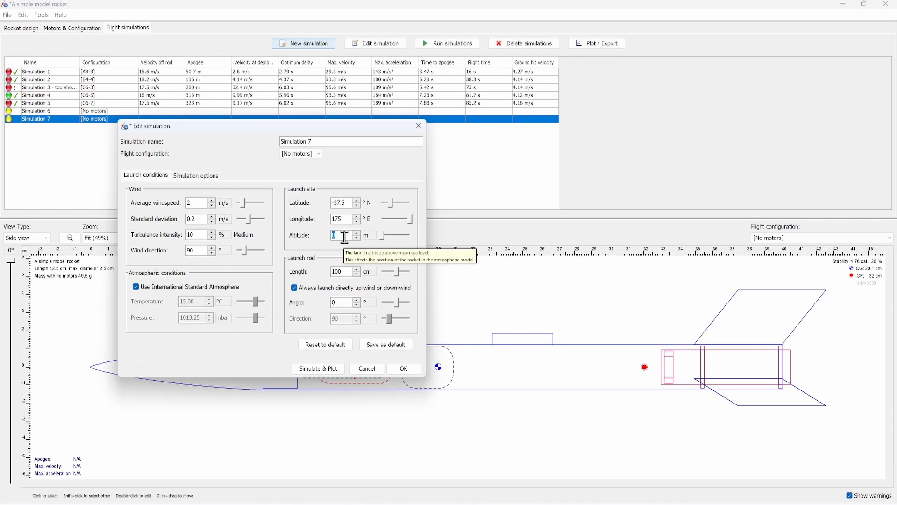
type("18")
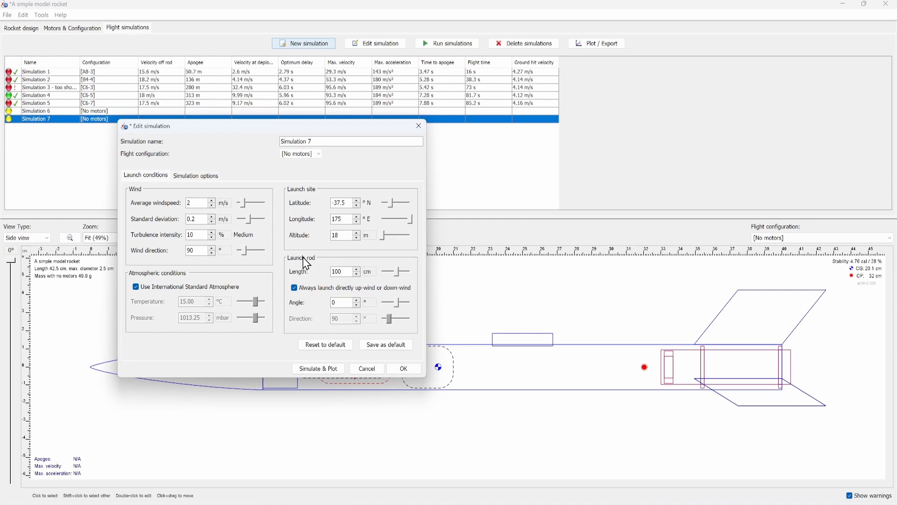
key("Return")
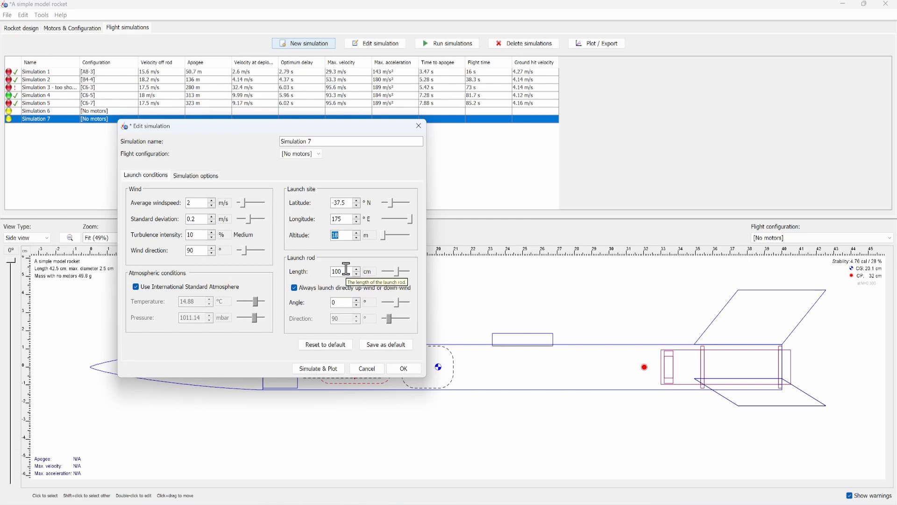
left_click(336, 302)
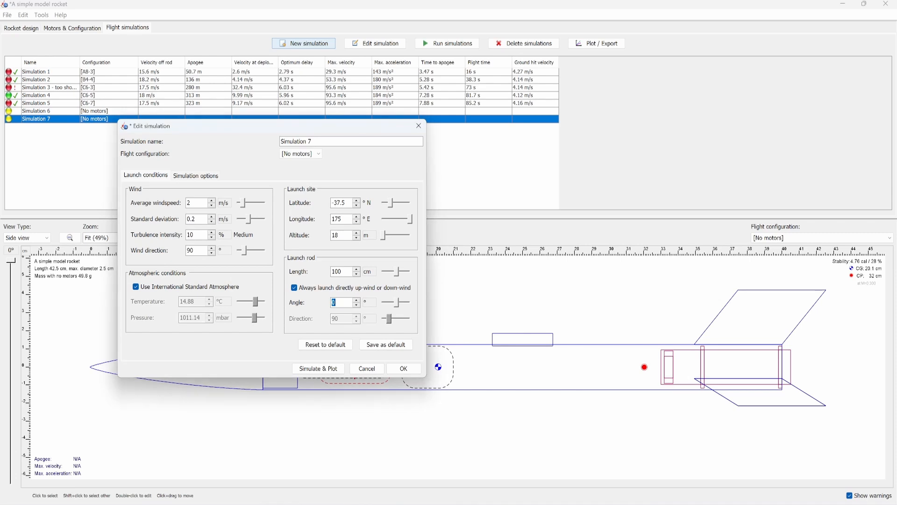
left_click(402, 349)
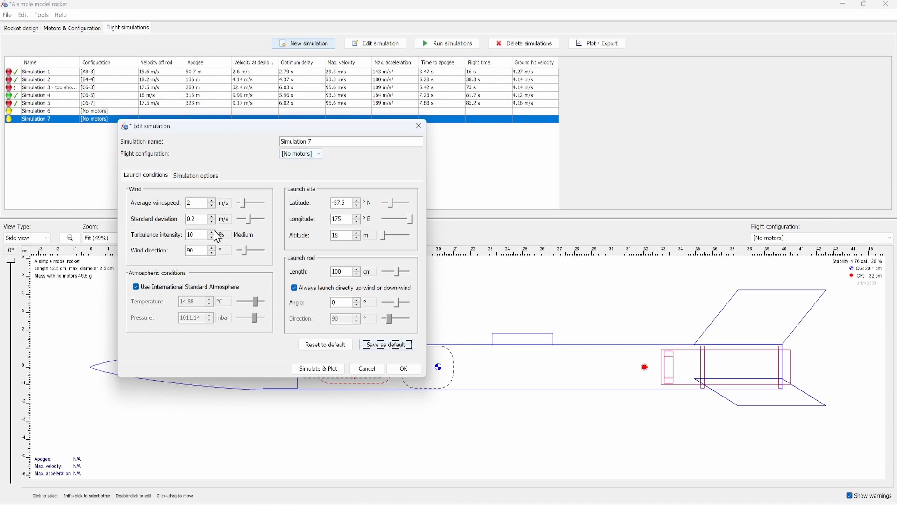
- Disable the International Standard Atmosphere, set the temperature to 15 °C, and save these conditions as default
left_click(160, 286)
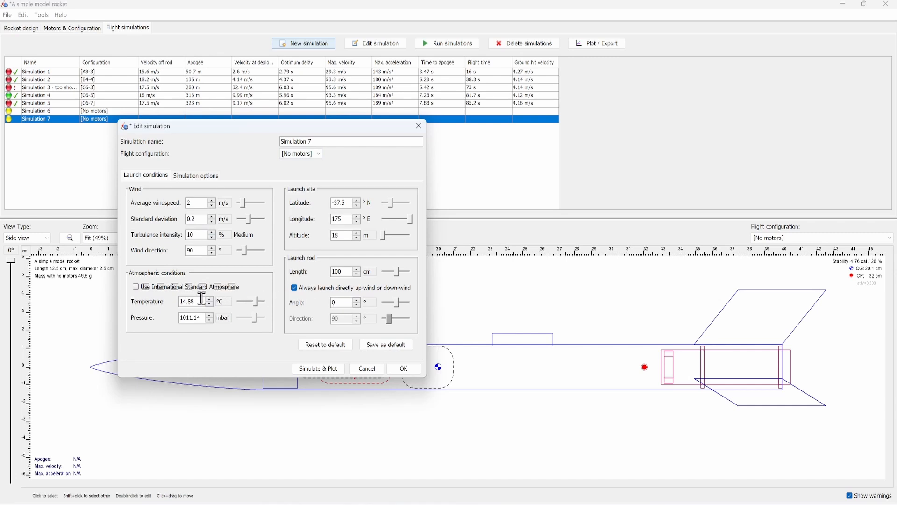
left_click_drag(174, 302, 237, 302)
type("15")
left_click(406, 346)
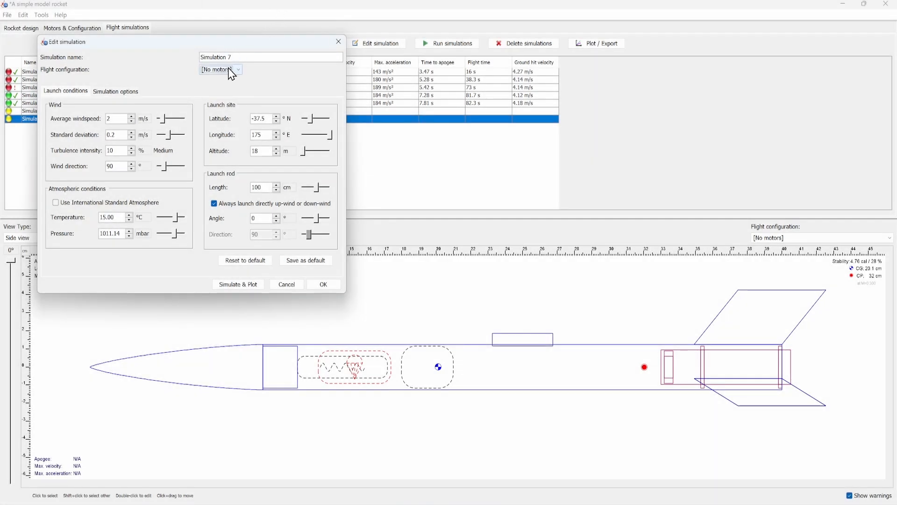
- Assign the [C6-5] flight configuration to Simulation 7 and run the simulation for plotting
left_click(231, 72)
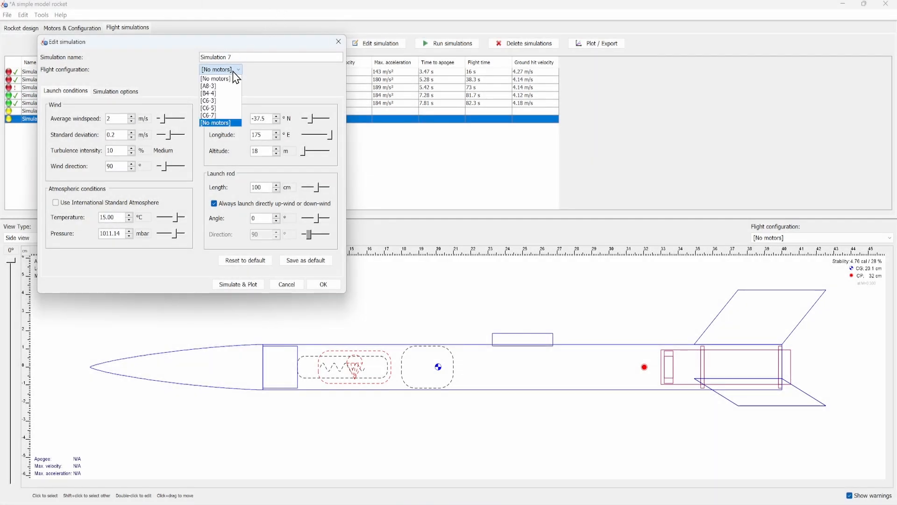
left_click(238, 109)
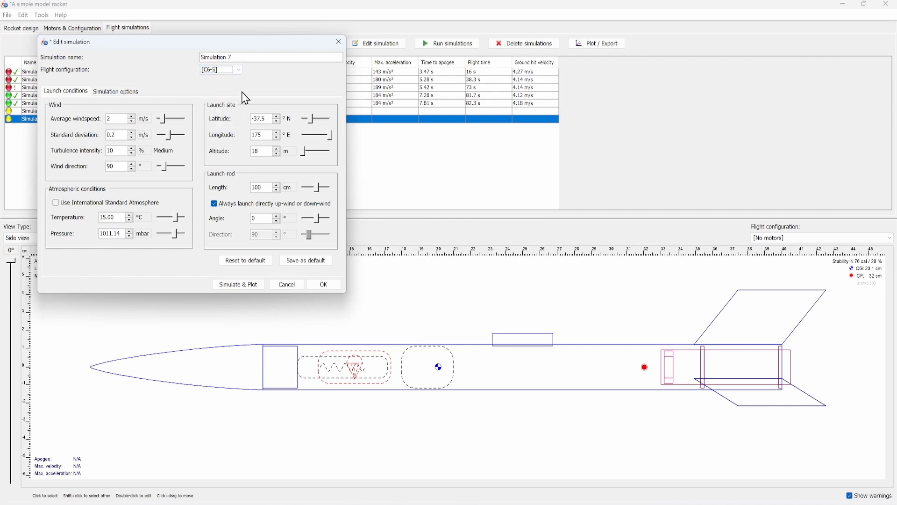
left_click(243, 286)
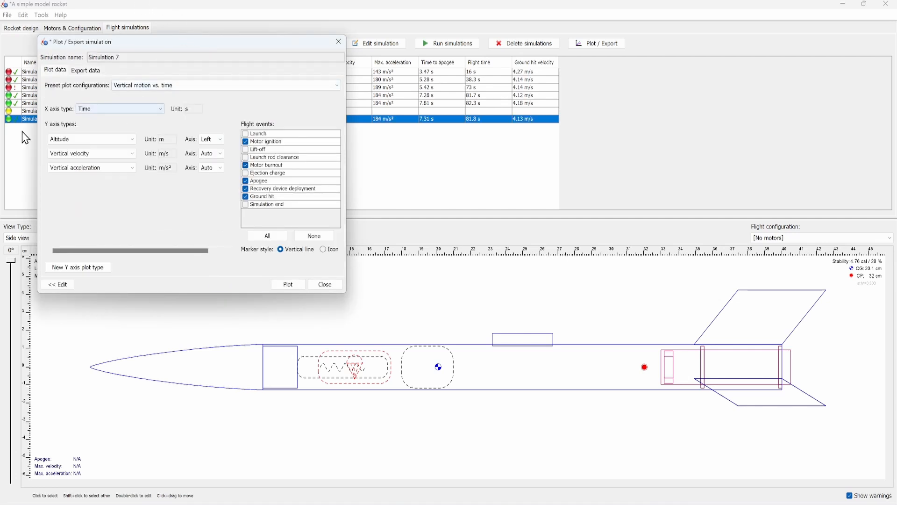
left_click(148, 108)
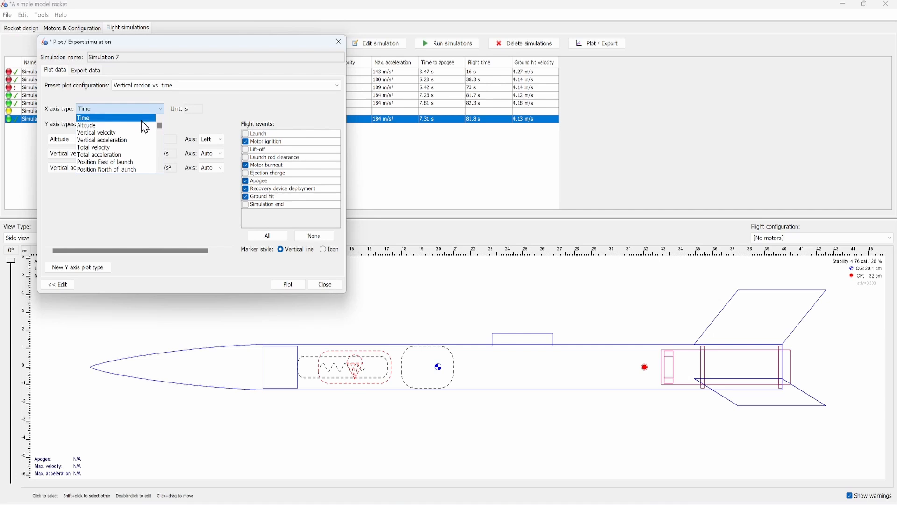
scroll(147, 135, "down", 3)
scroll(147, 135, "up", 3)
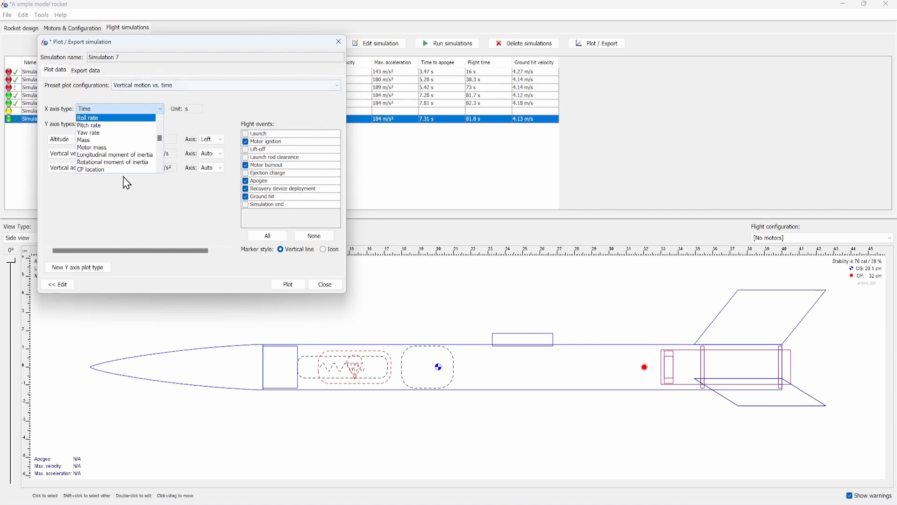
left_click(159, 216)
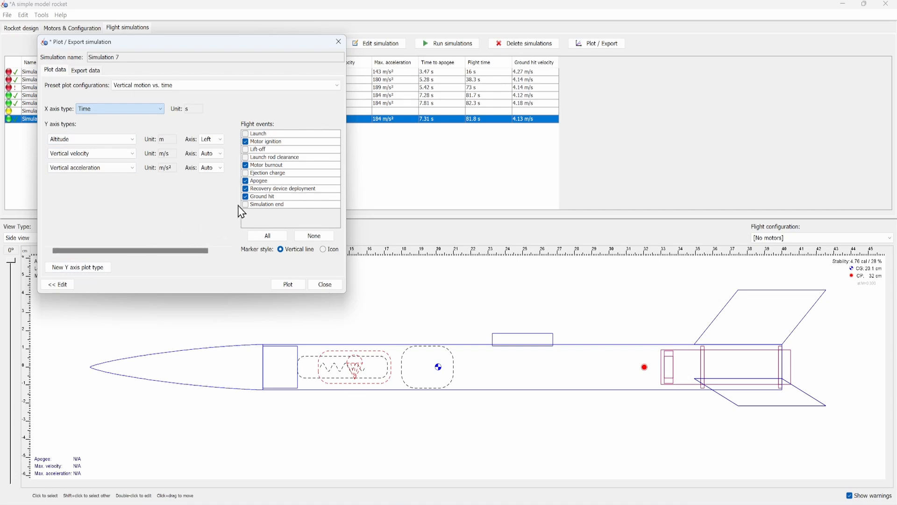
left_click(246, 141)
- Plot Simulation 7's vertical motion against time, enlarge the plot window to inspect the apogee, and close the plot and its settings
left_click(298, 288)
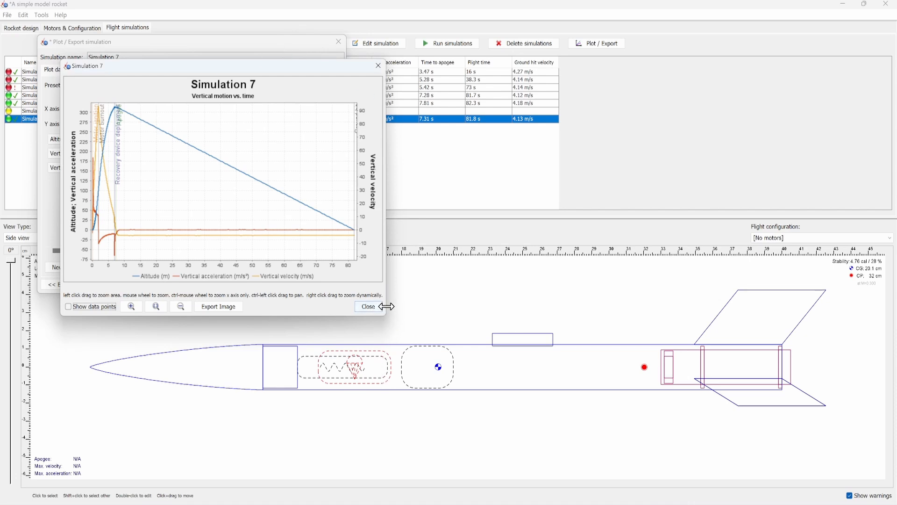
left_click_drag(386, 306, 614, 301)
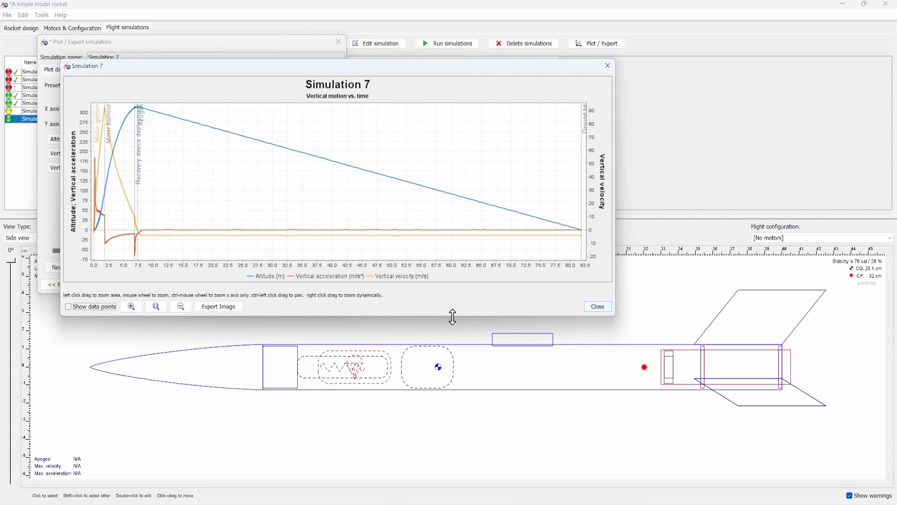
left_click_drag(453, 317, 445, 445)
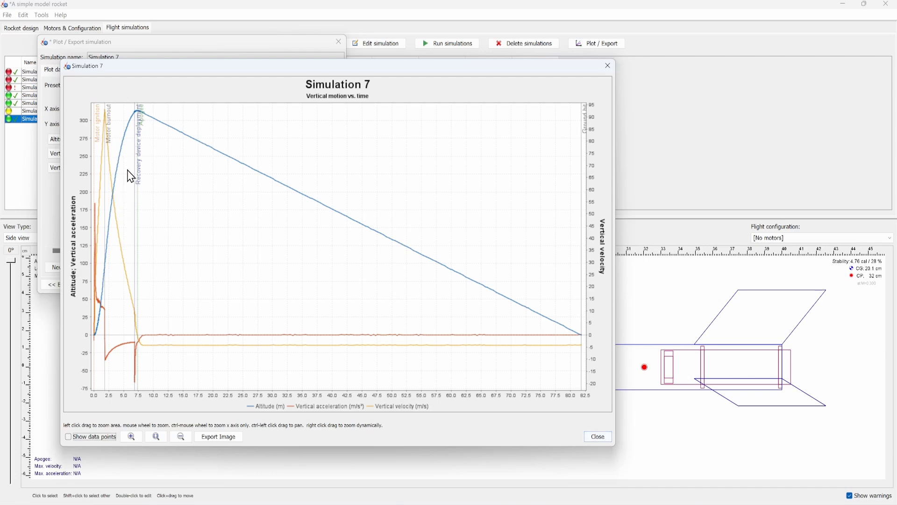
mouse_move(139, 120)
left_click(602, 436)
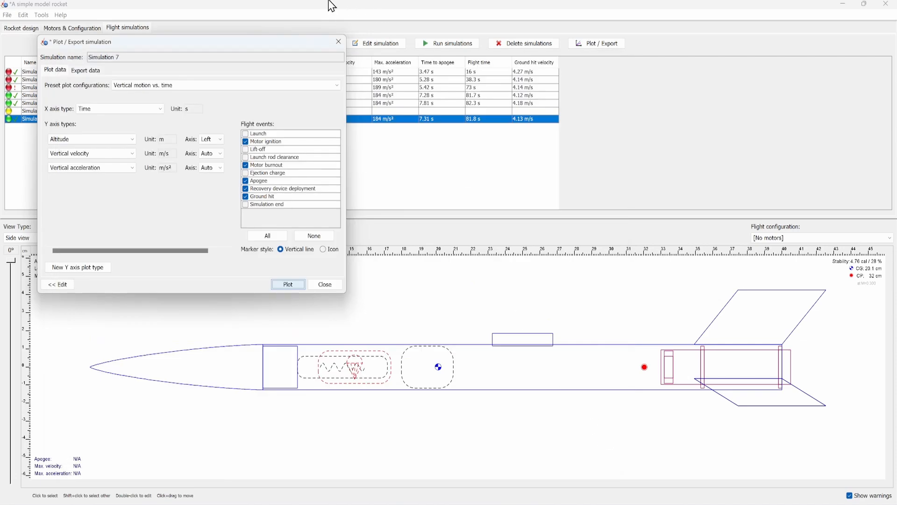
left_click(338, 42)
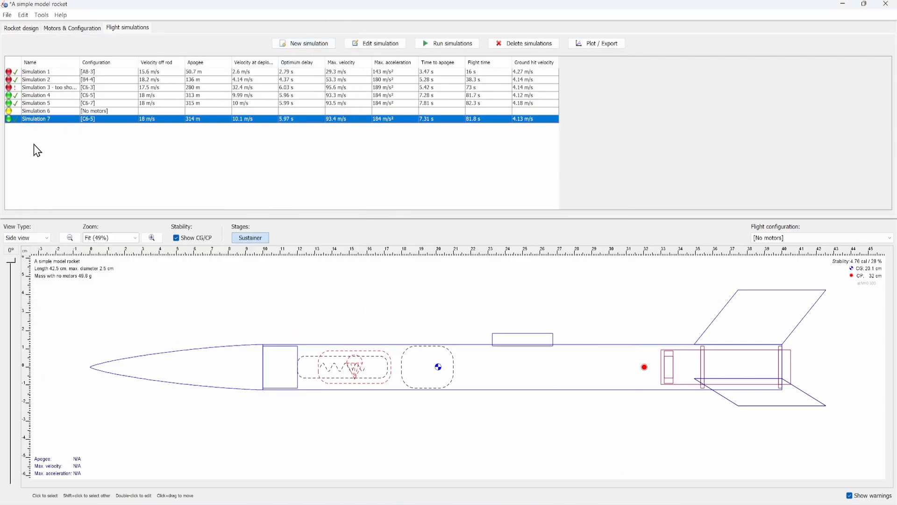
left_click(17, 87)
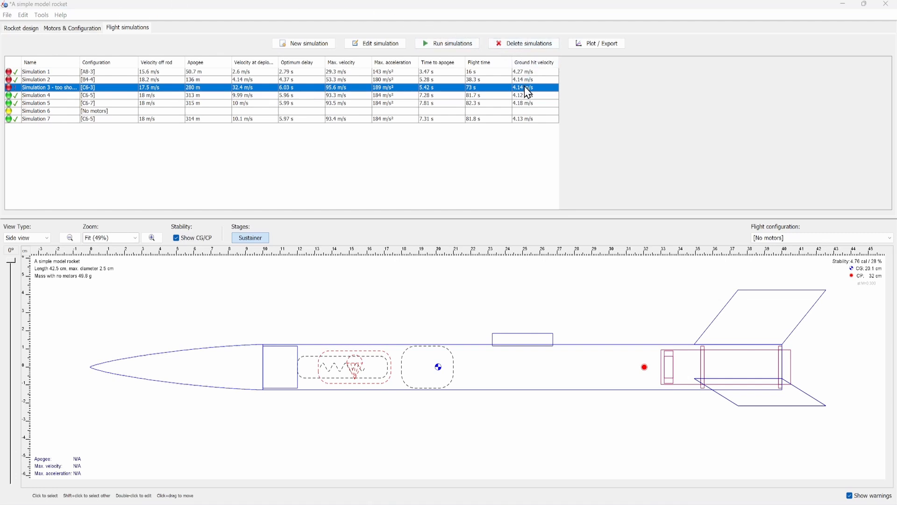
left_click(527, 141)
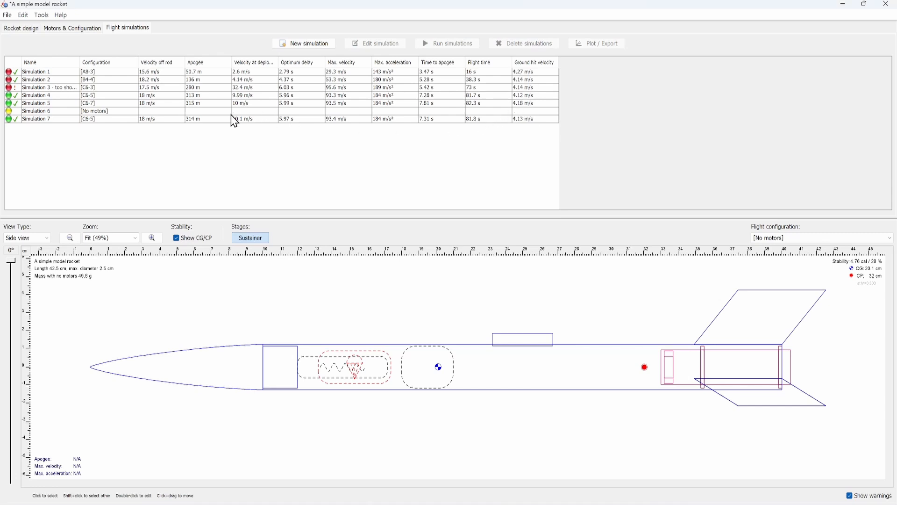
- Plot Simulation 7 again and examine its acceleration and velocity curves at ignition, motor burnout and recovery deployment, closing the plot when done
double_click(220, 121)
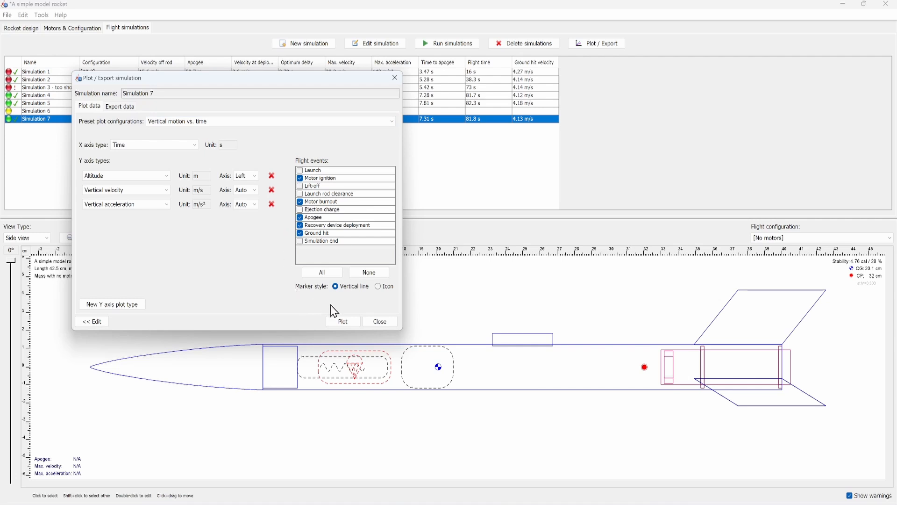
left_click(346, 322)
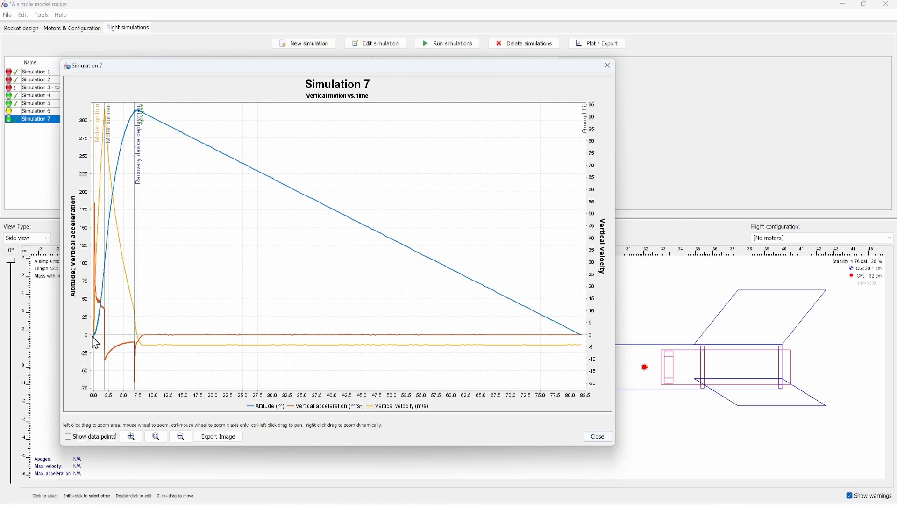
mouse_move(94, 341)
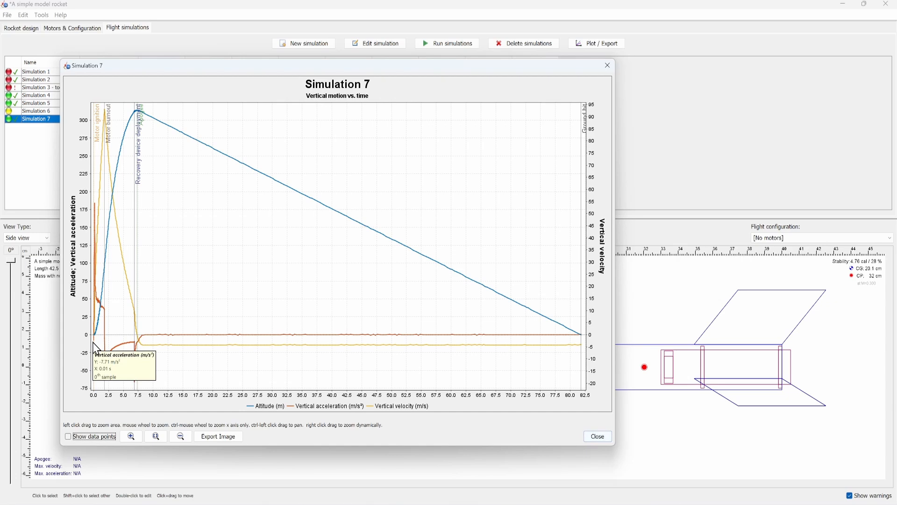
mouse_move(94, 205)
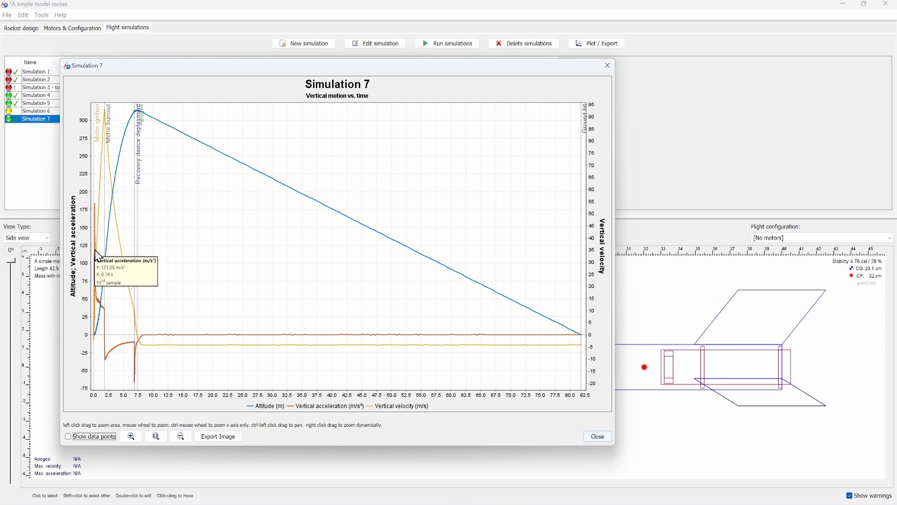
mouse_move(98, 299)
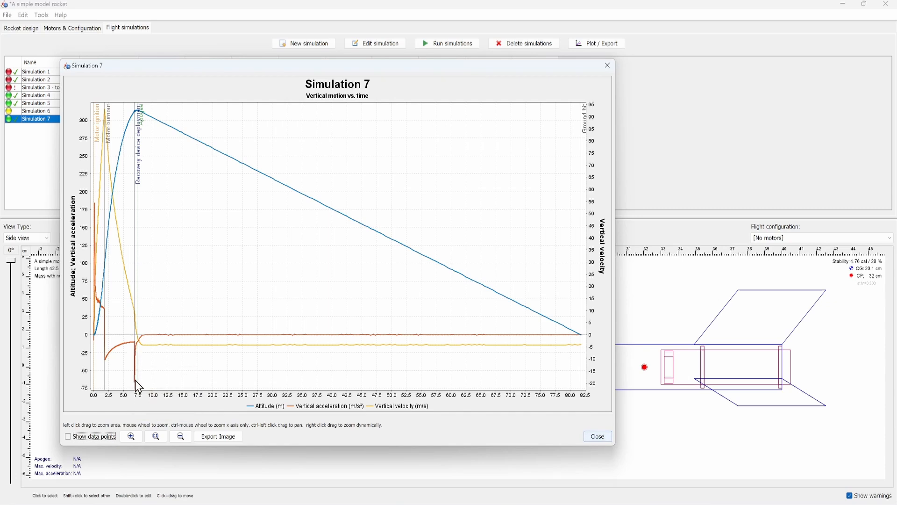
mouse_move(135, 380)
mouse_move(106, 116)
mouse_move(125, 268)
left_click(598, 437)
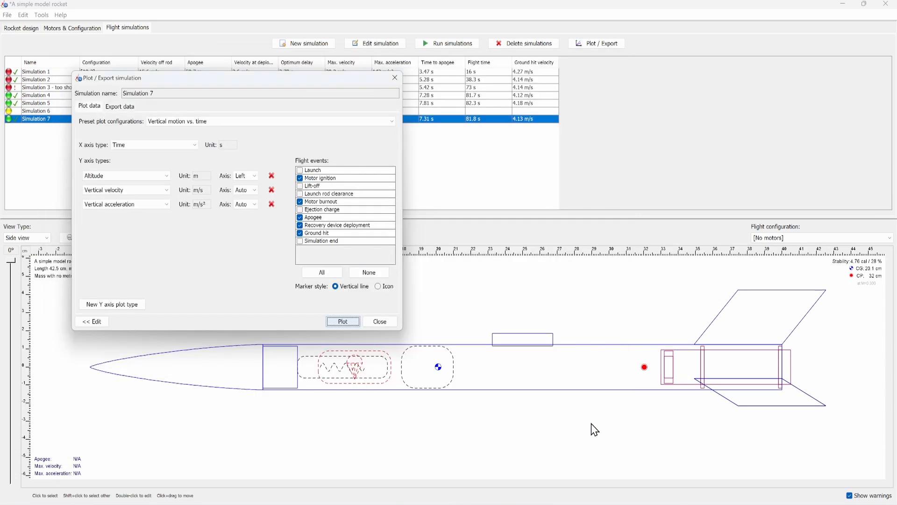
left_click(378, 321)
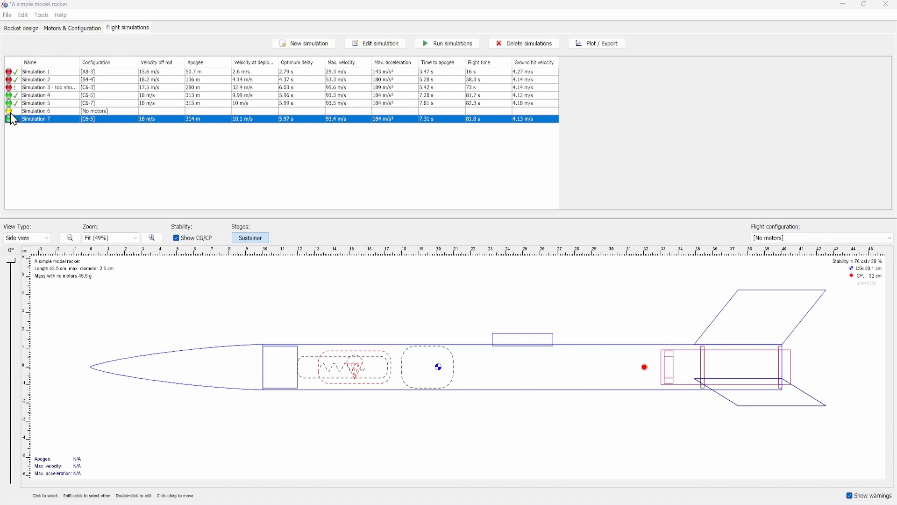
- Open Simulation 6 for editing and try to simulate it without motors
double_click(23, 111)
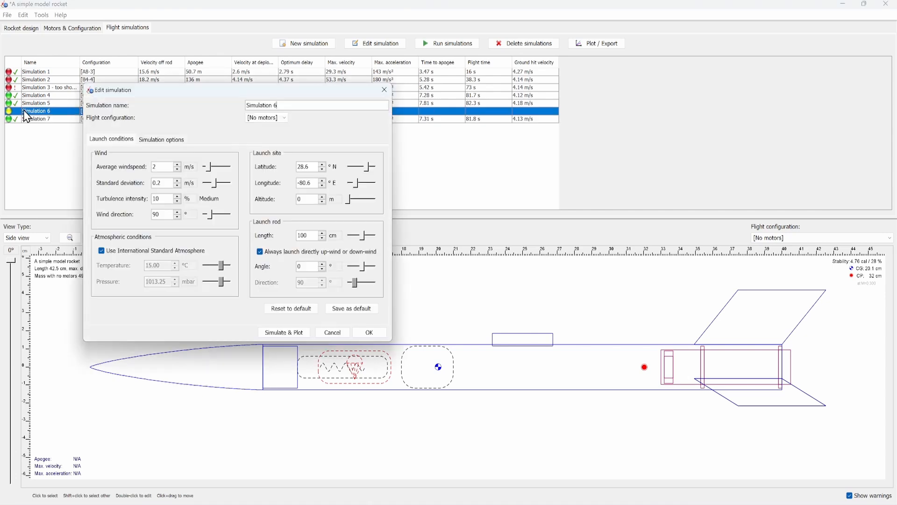
left_click(300, 335)
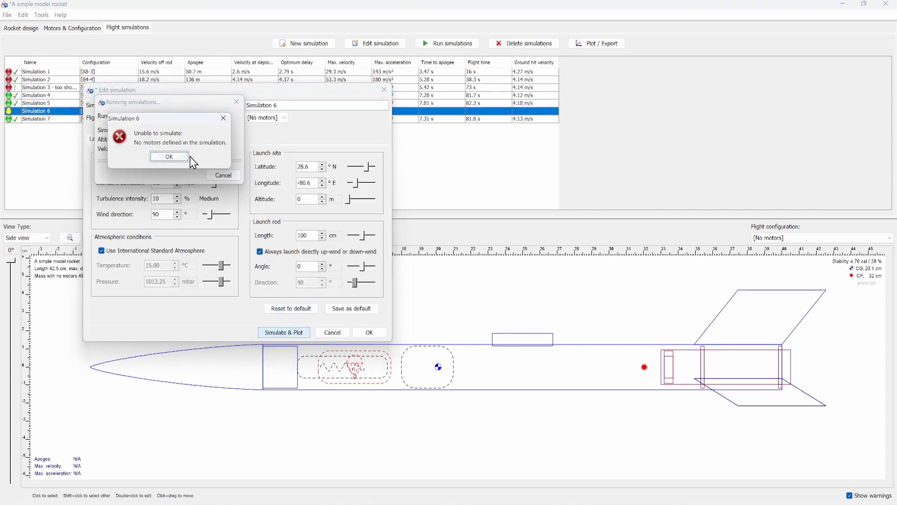
left_click(176, 160)
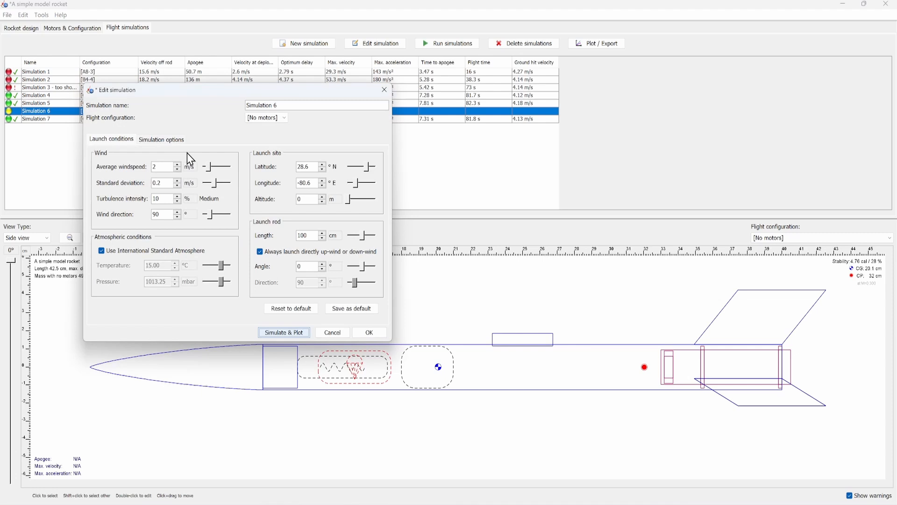
- Assign the [C6-7] flight configuration to Simulation 6, run it, and plot its vertical motion against time
left_click(282, 118)
left_click(269, 165)
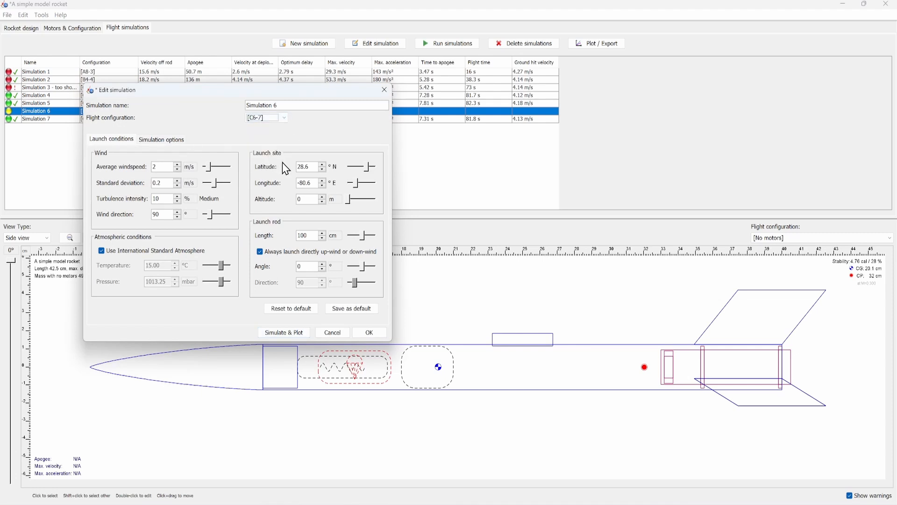
left_click(305, 335)
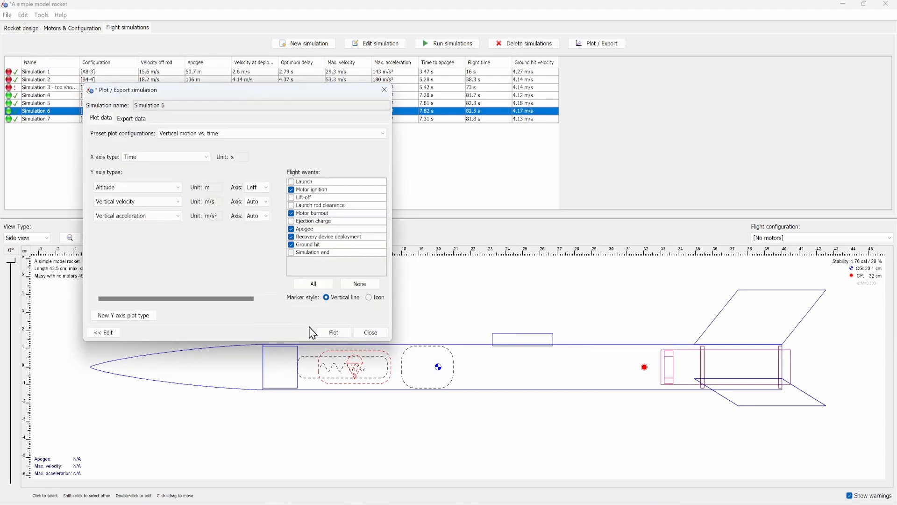
left_click(349, 336)
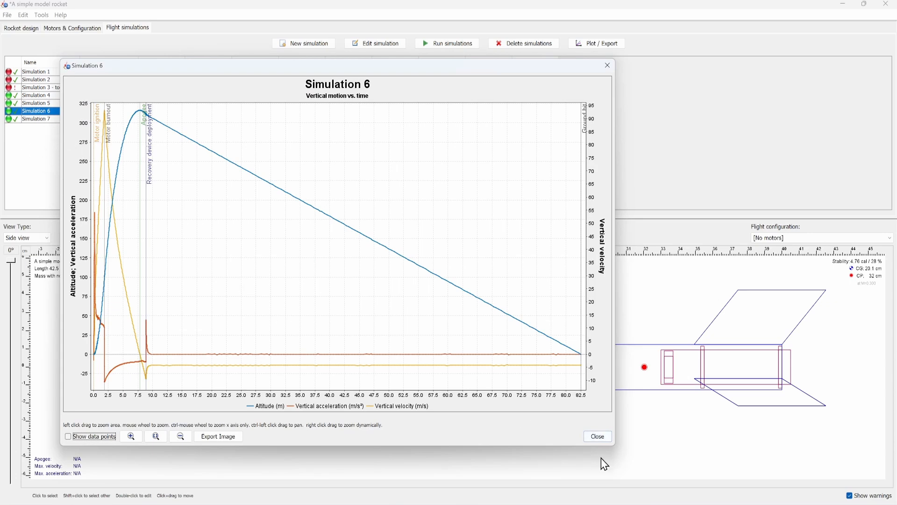
- Close Simulation 6's plot and plot settings, clear the simulation selection, and check the status of Simulation 3
left_click(602, 436)
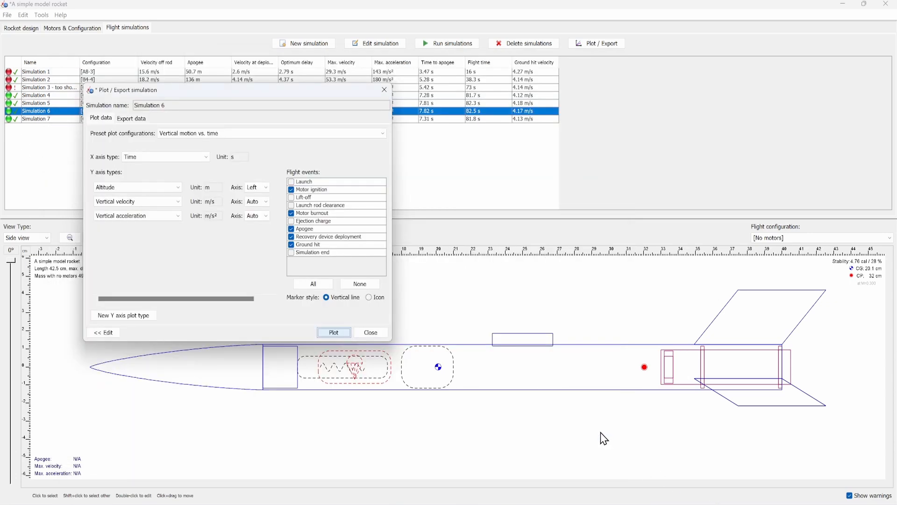
left_click(384, 90)
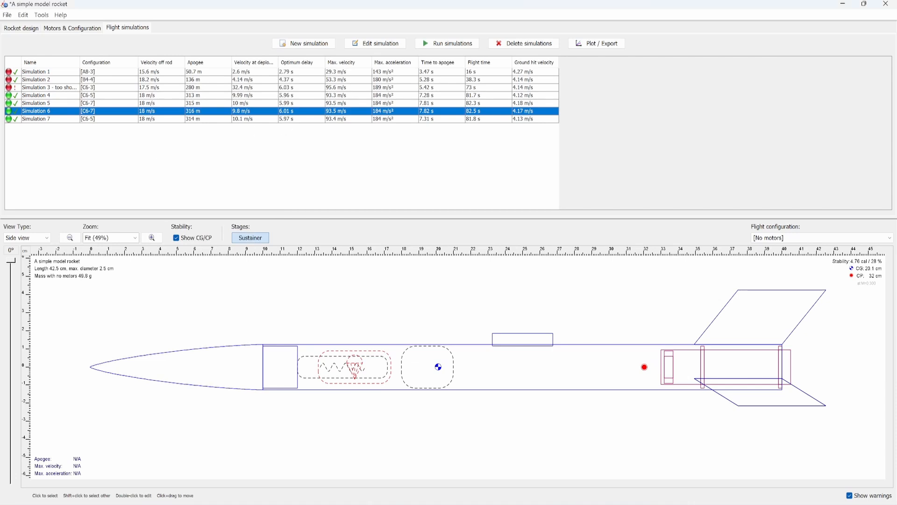
left_click(80, 154)
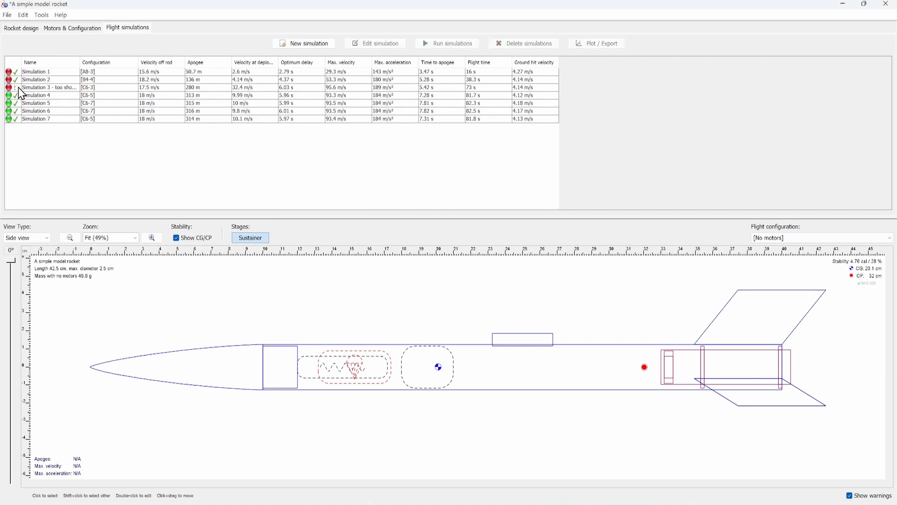
mouse_move(18, 88)
- Open the nose cone's configuration in the rocket design and enable its drag coefficient override
left_click(35, 30)
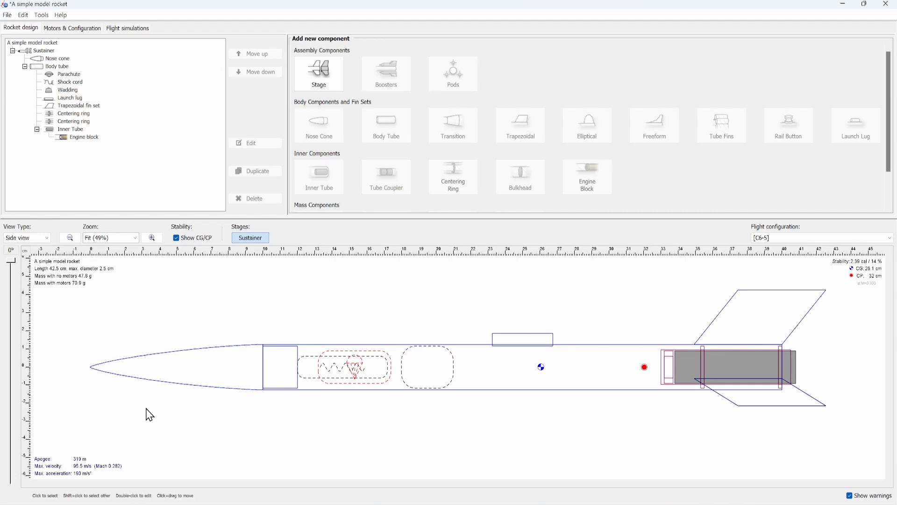
double_click(219, 384)
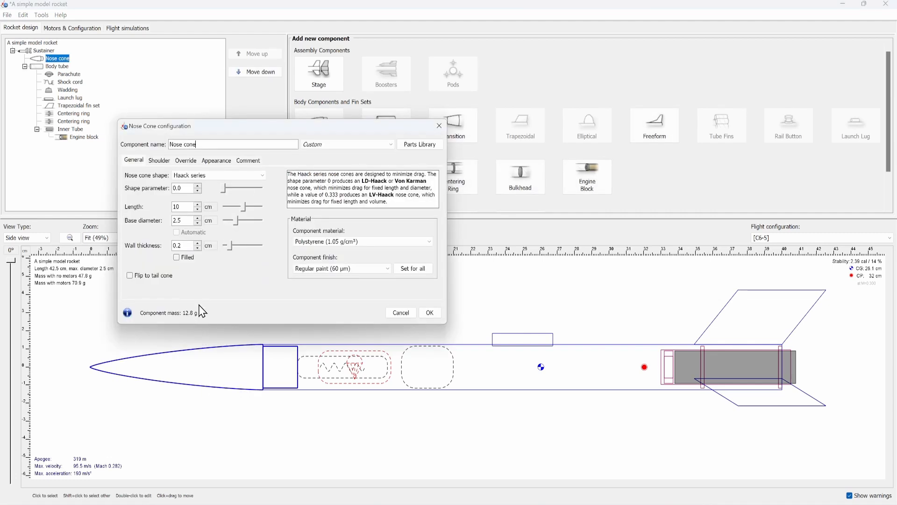
left_click(186, 160)
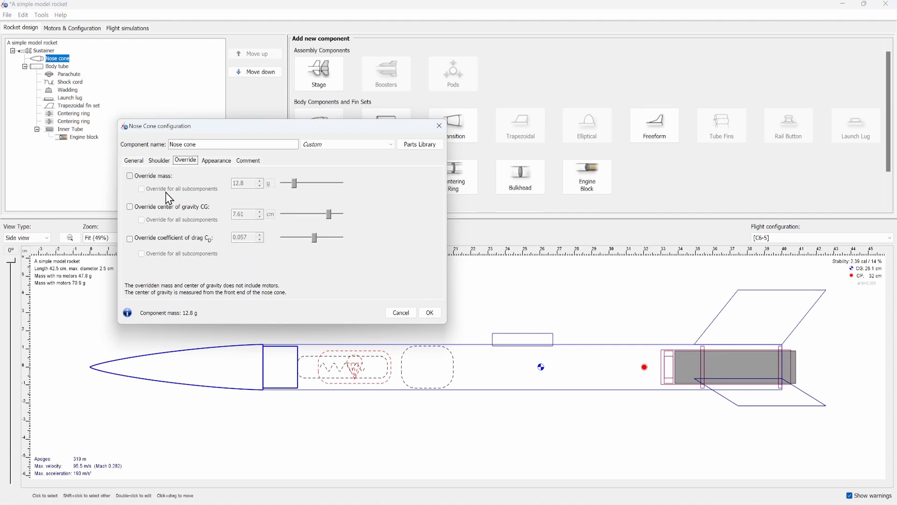
left_click(130, 239)
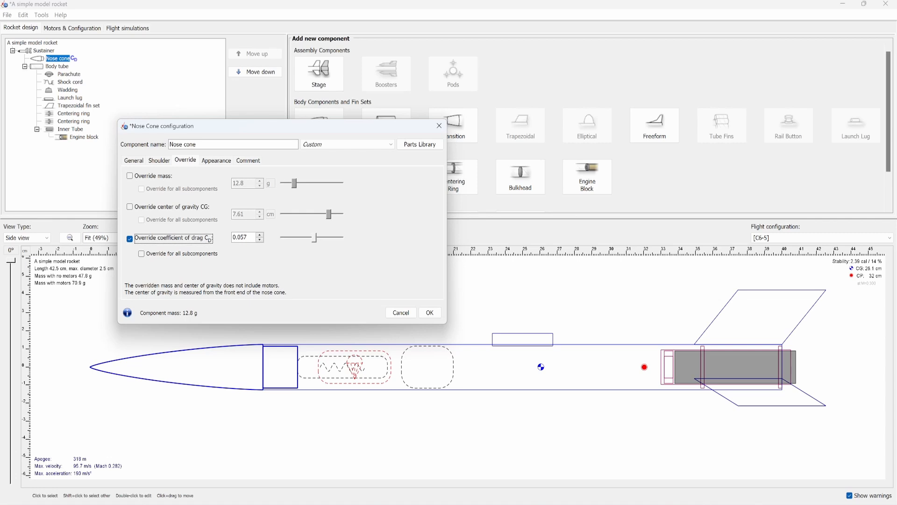
- Set the nose cone's overridden drag coefficient to -0.067
left_click(252, 238)
left_click(252, 238)
key("BackSpace")
type("6")
key("Return")
key("BackSpace")
key("BackSpace")
key("BackSpace")
key("BackSpace")
key("BackSpace")
type("0.07")
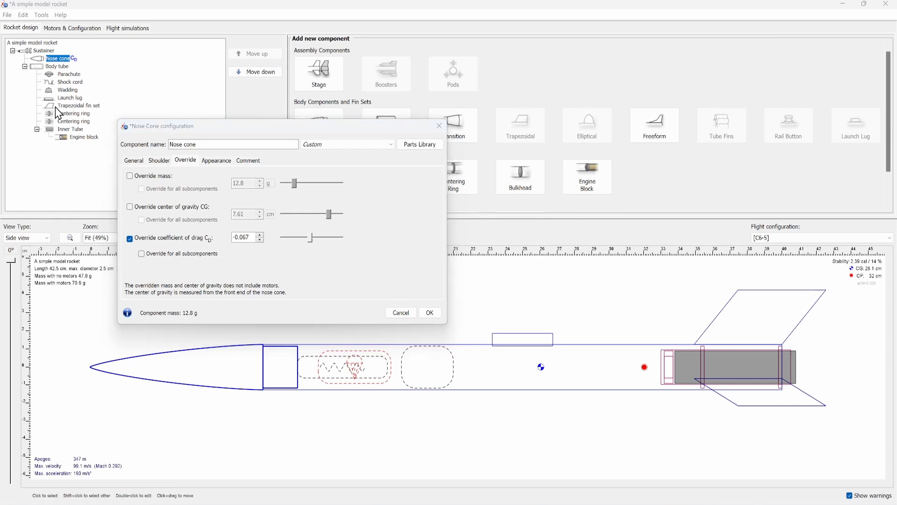
left_click(428, 267)
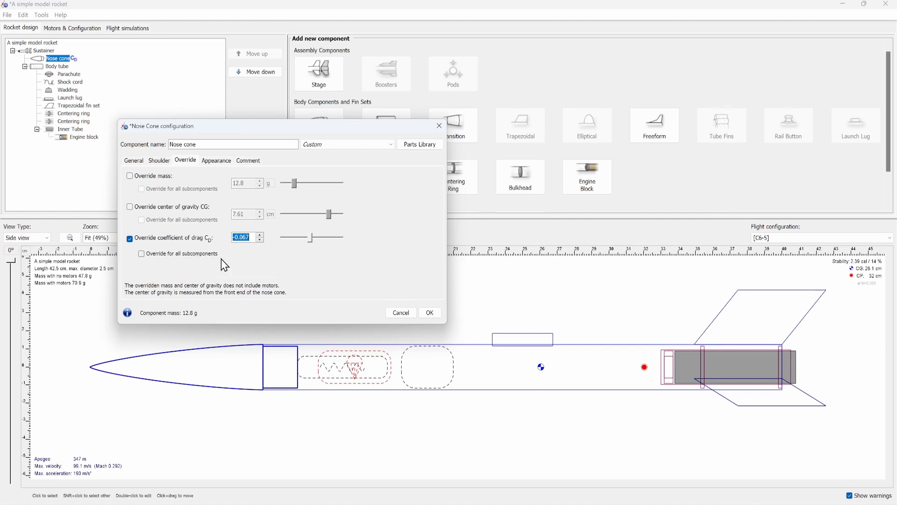
- Extend the nose cone's drag override to all subcomponents, switch the drag override back off, and accept the configuration
left_click(208, 255)
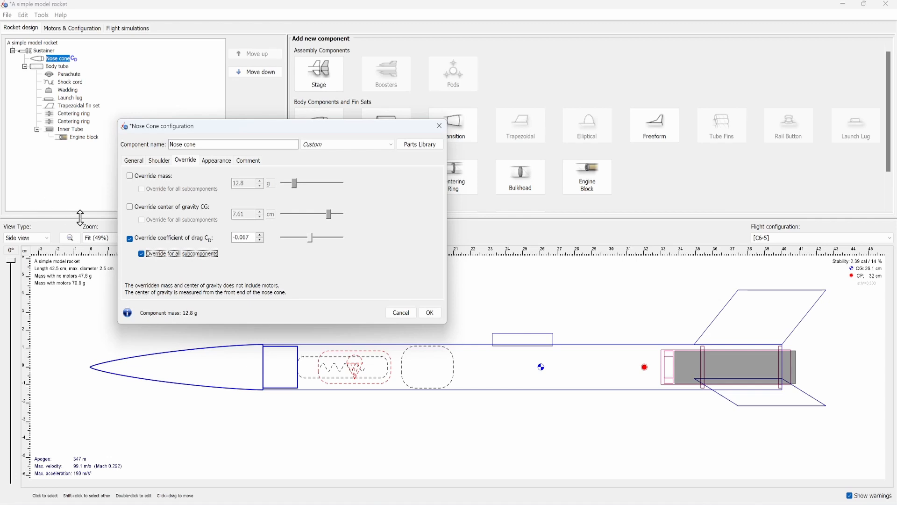
left_click(131, 240)
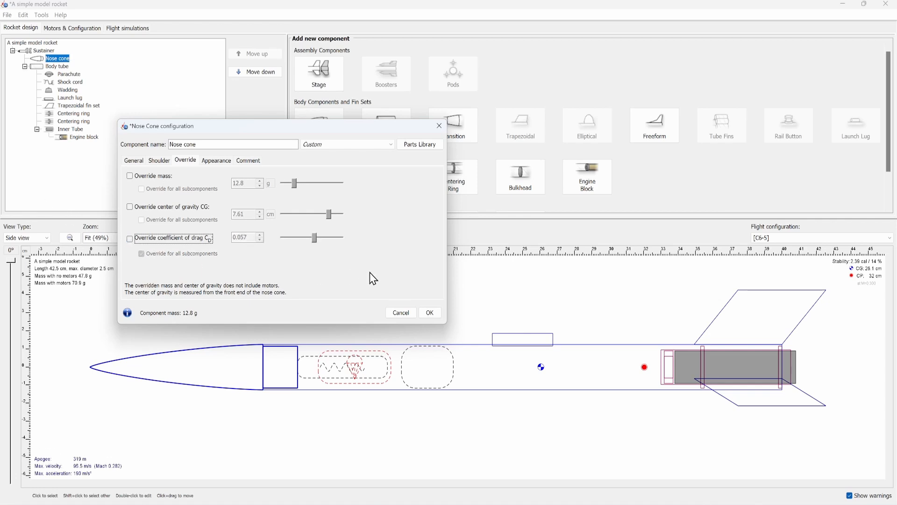
left_click(438, 312)
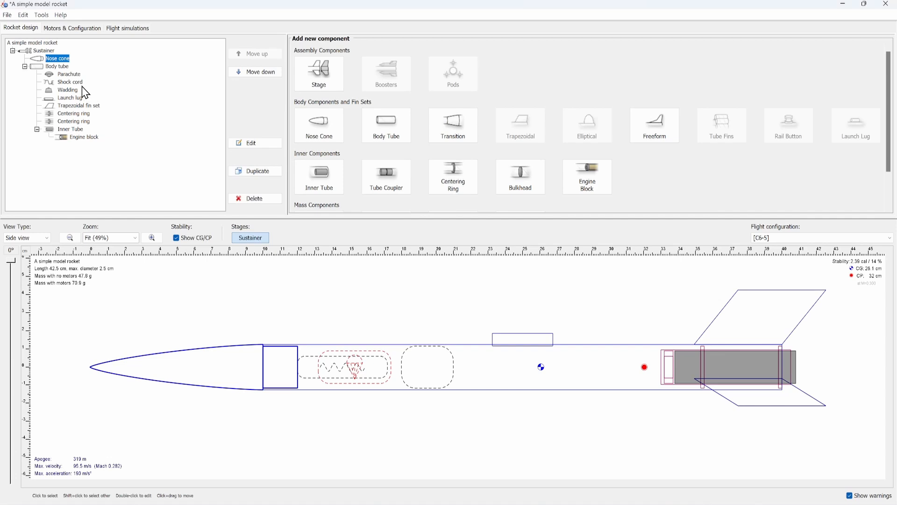
- Open the Sustainer stage's configuration and enable its drag coefficient override for all subcomponents
double_click(43, 50)
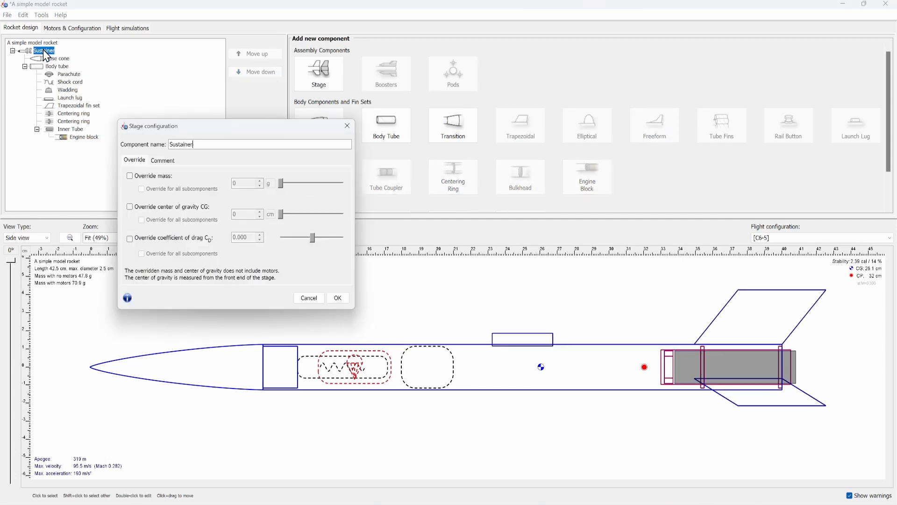
left_click(135, 239)
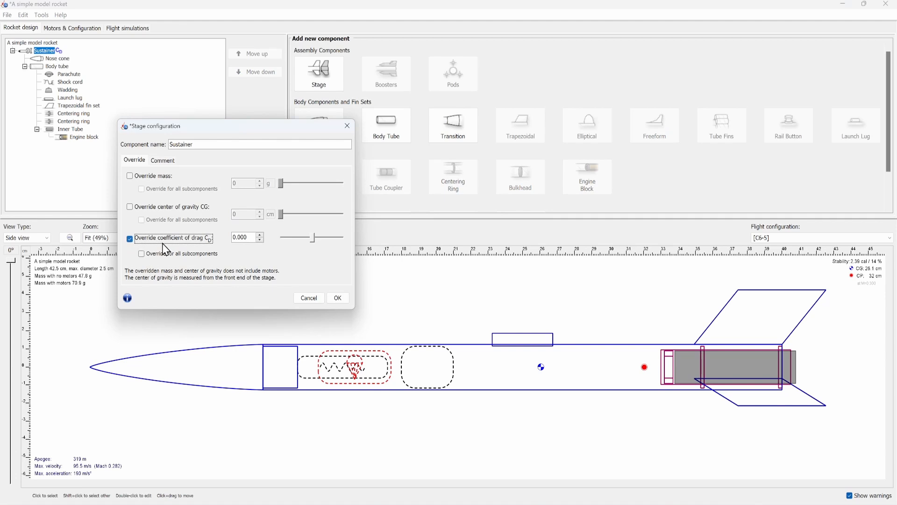
left_click(161, 254)
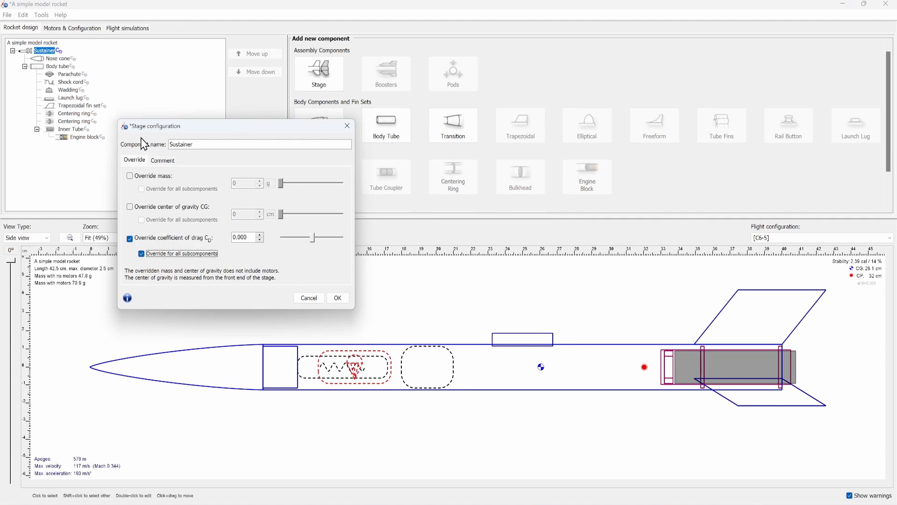
- Set the Sustainer's overridden drag coefficient to 0.060 and check which components in the design tree are marked as overridden
left_click(248, 237)
left_click(248, 237)
key("BackSpace")
key("BackSpace")
type("1")
key("BackSpace")
type("6")
left_click_drag(252, 240, 231, 238)
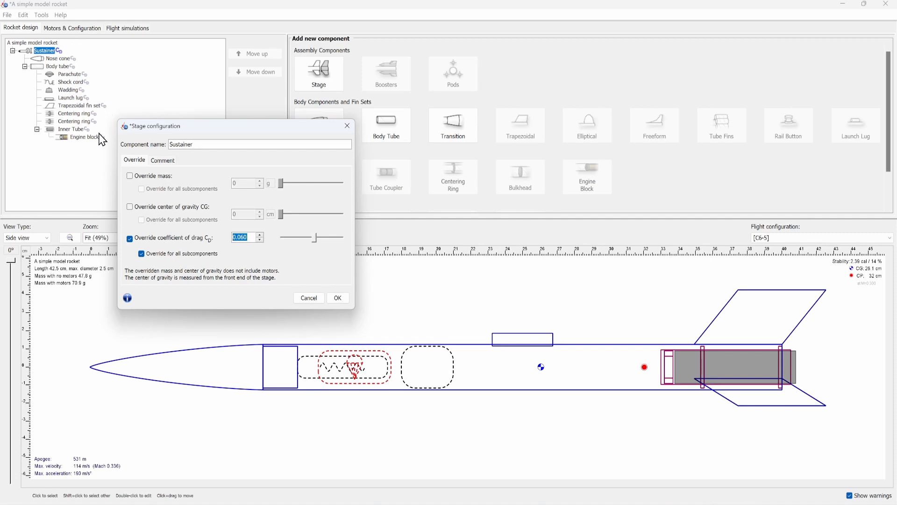
mouse_move(99, 137)
- Toggle the Sustainer's override for all subcomponents to compare its effect, turn off the drag coefficient override, and accept the configuration
left_click(142, 254)
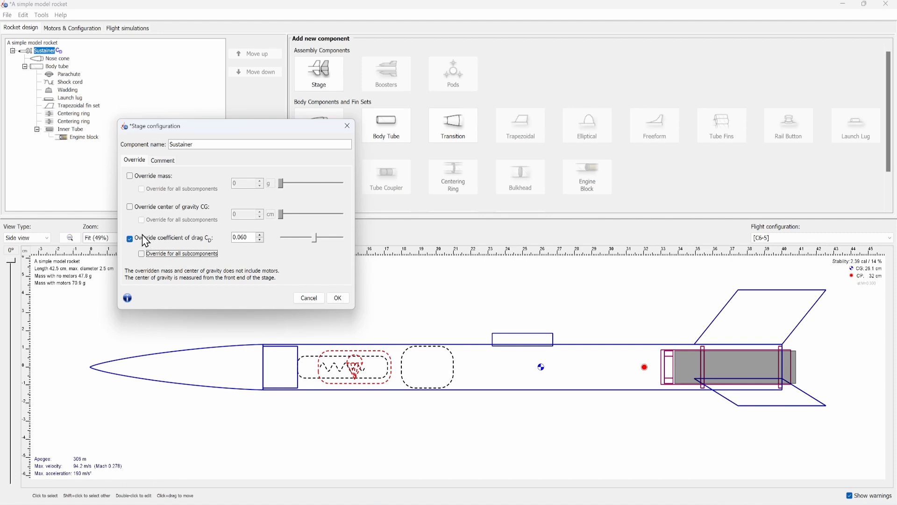
left_click(260, 239)
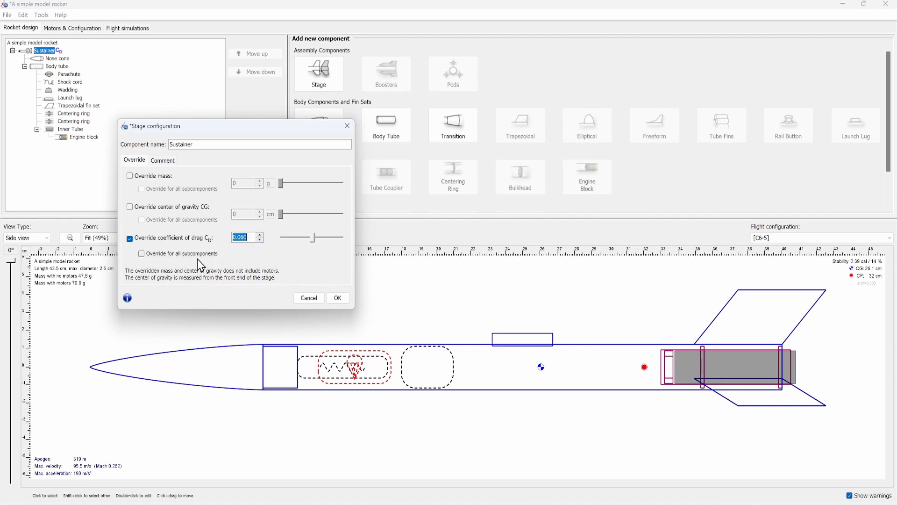
left_click(154, 256)
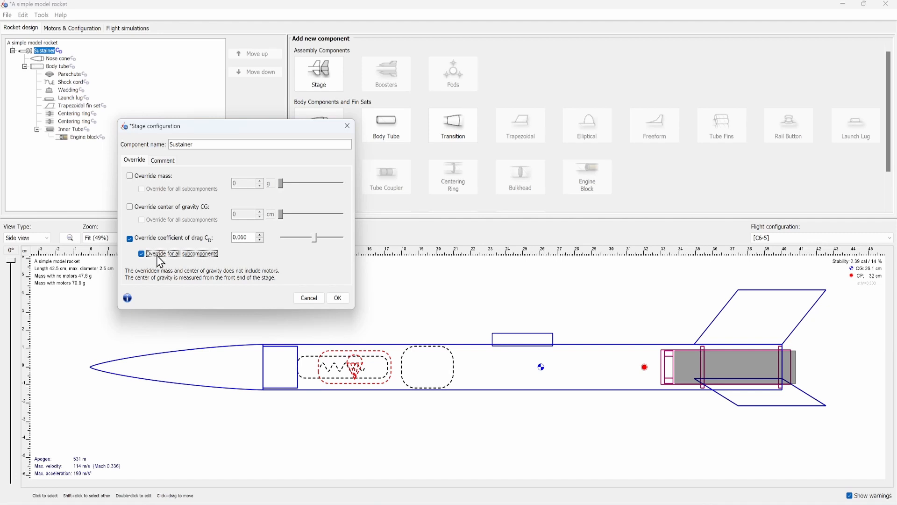
left_click(141, 253)
left_click(130, 239)
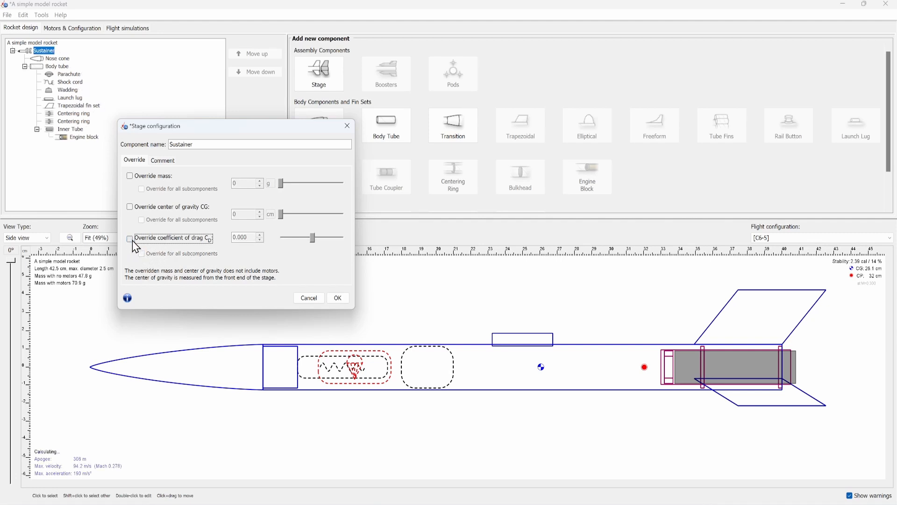
left_click(338, 298)
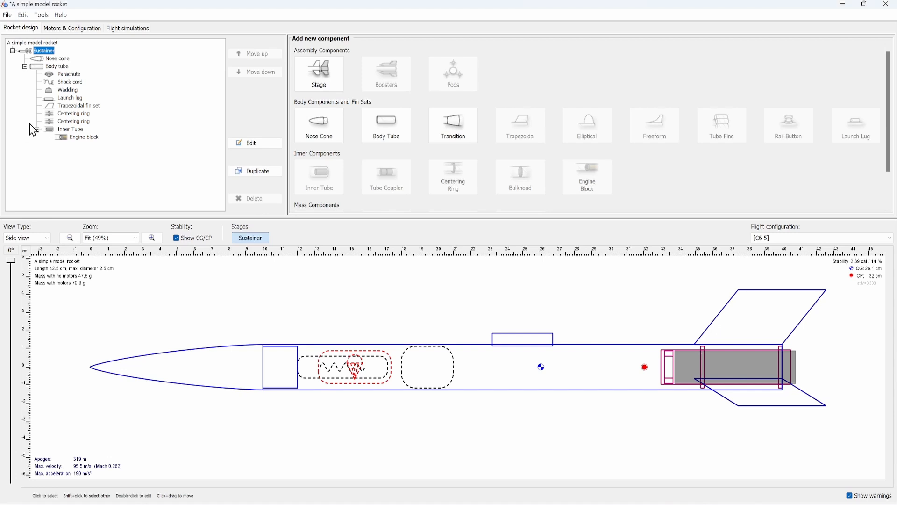
- Examine the body tube's mass, center of gravity and drag coefficient override settings, and close its configuration
double_click(45, 68)
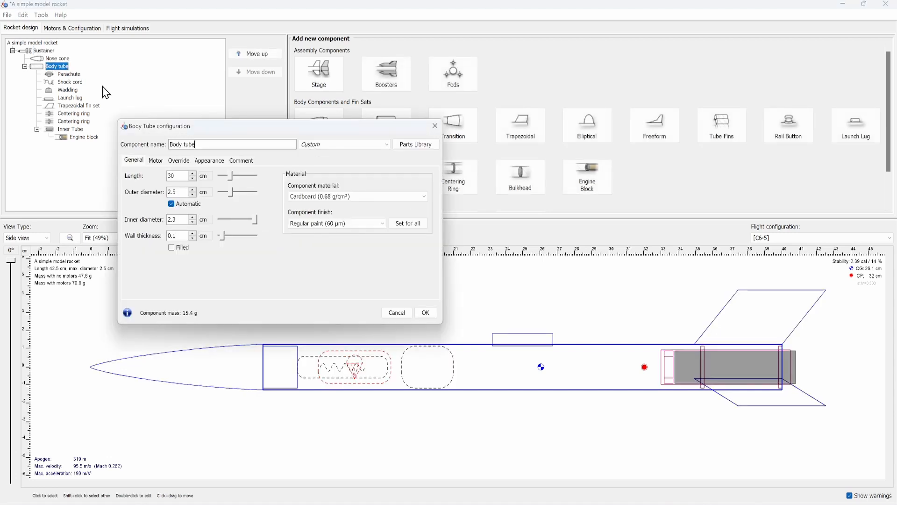
left_click(176, 161)
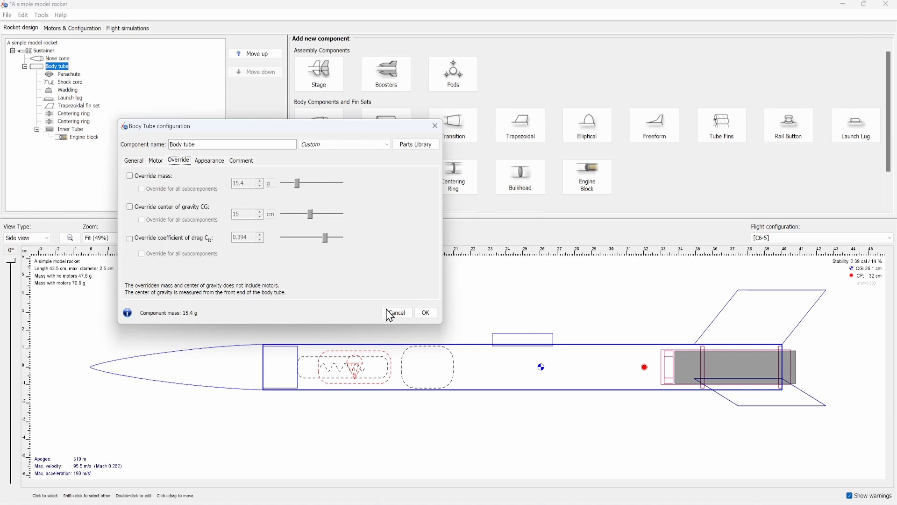
left_click(427, 313)
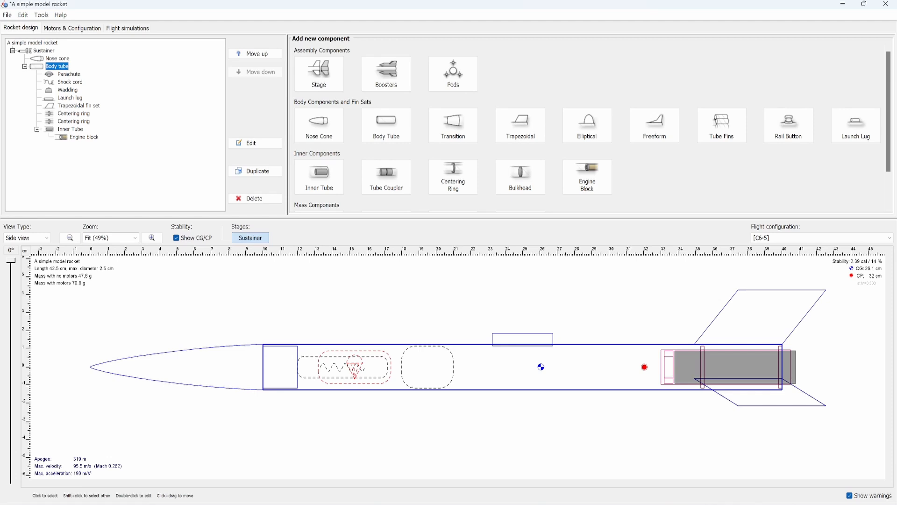
- Open the rocket in Photo Studio and set its pitch to 103°, yaw to 2°, roll to 132° and advance to -0.4 cm
left_click(42, 15)
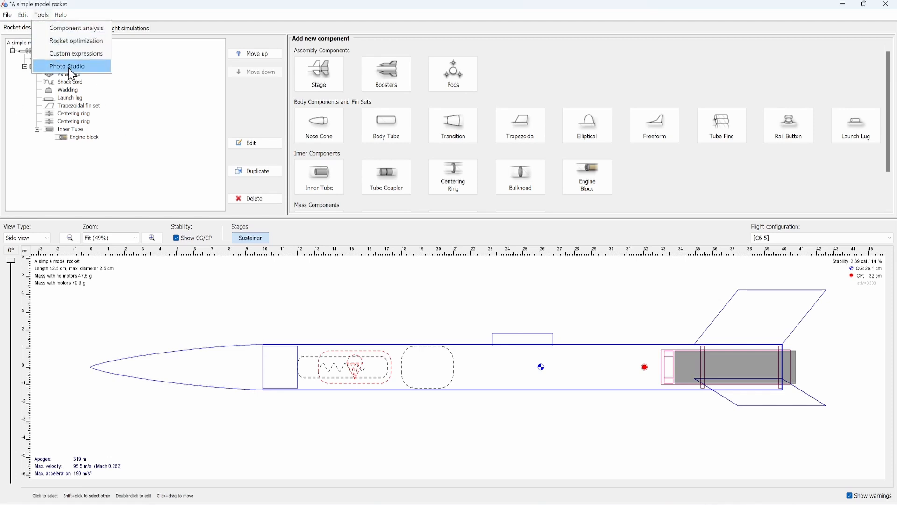
left_click(69, 66)
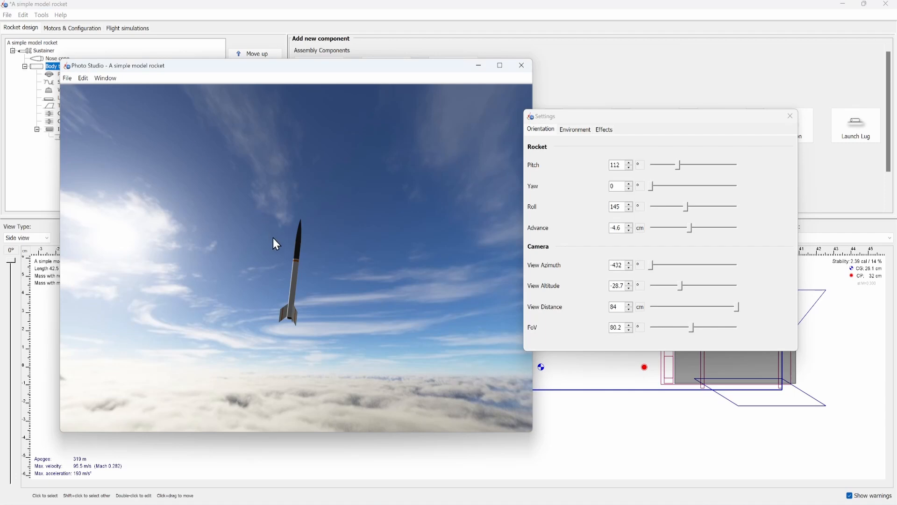
left_click_drag(312, 270, 60, 351)
left_click_drag(248, 238, 271, 272)
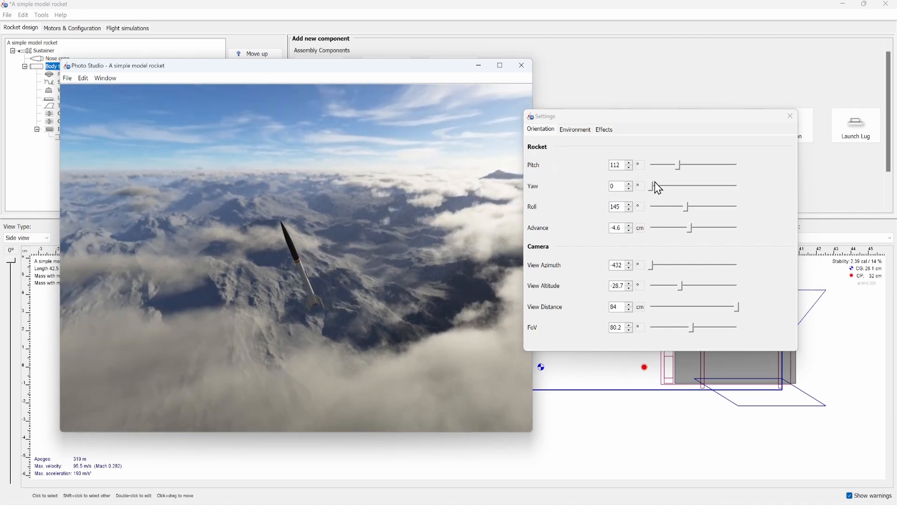
left_click(625, 124)
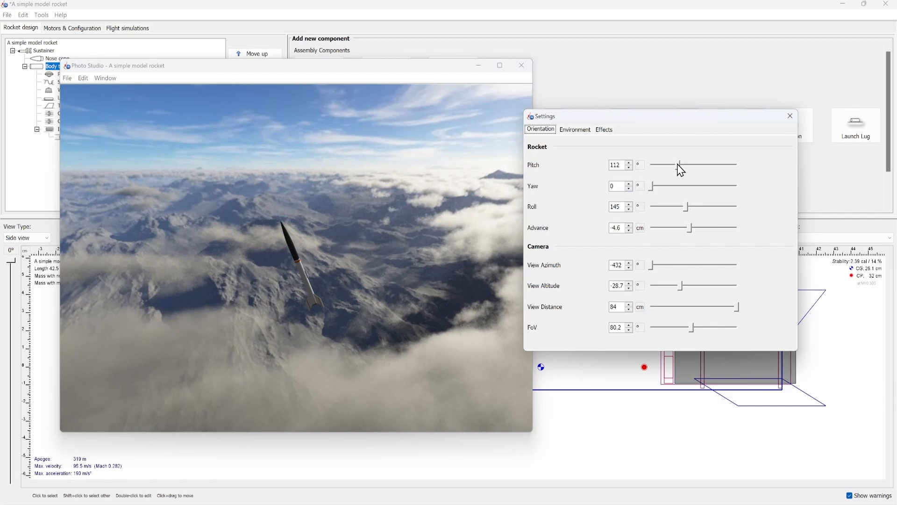
left_click_drag(679, 165, 694, 232)
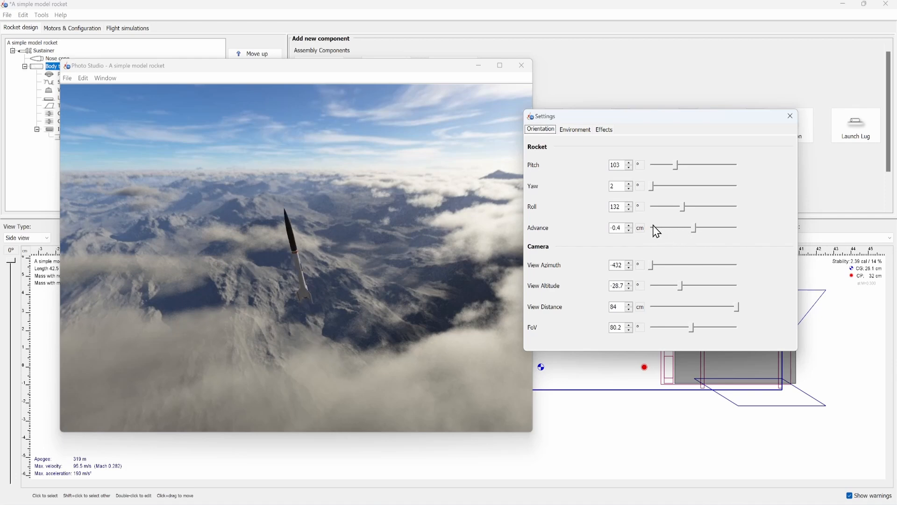
- Use Mountains as the Photo Studio sky image and open the smoke and flame effects settings
left_click(600, 131)
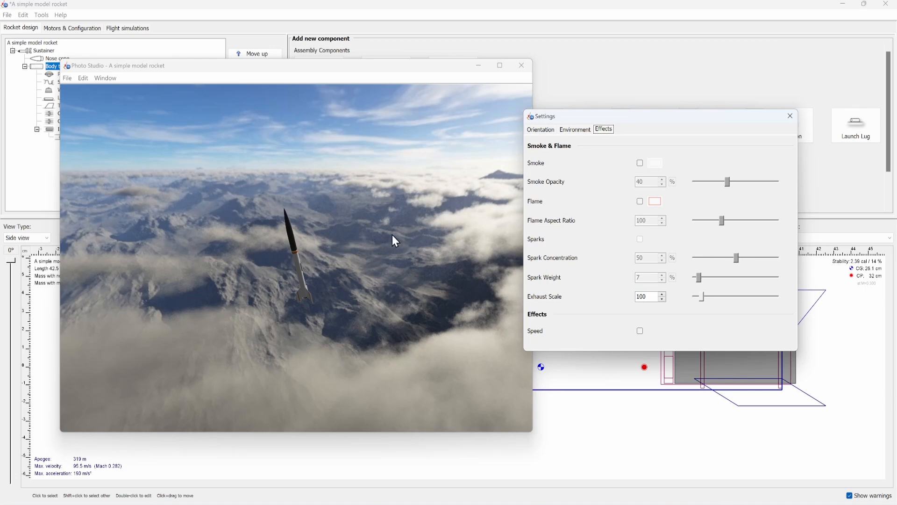
left_click_drag(394, 241, 339, 213)
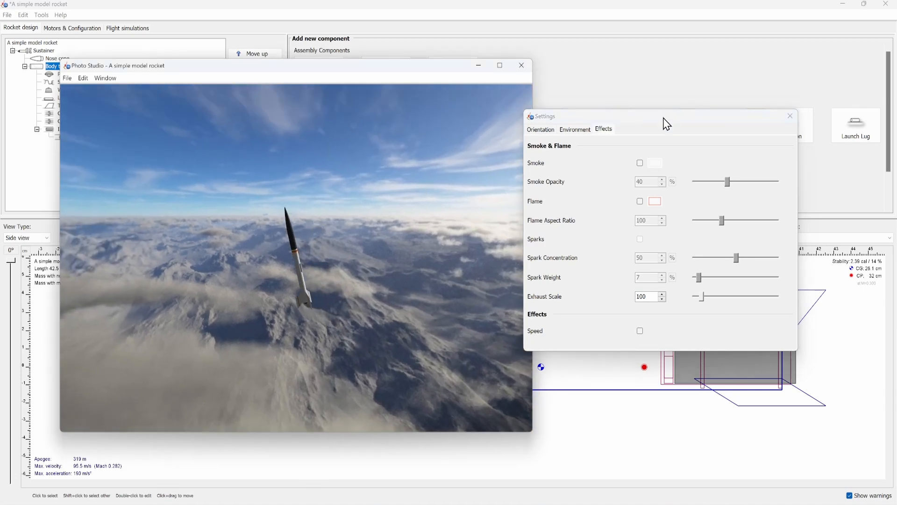
left_click(577, 131)
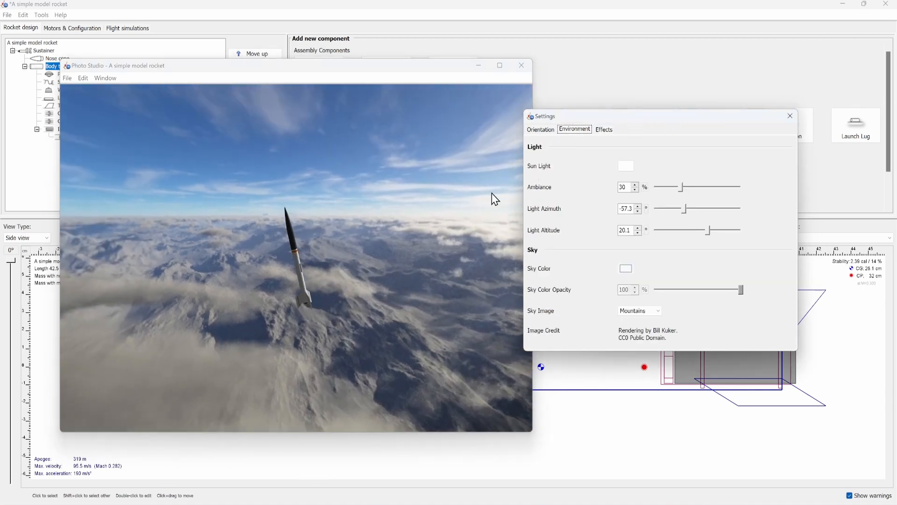
left_click_drag(437, 221, 489, 200)
left_click(632, 310)
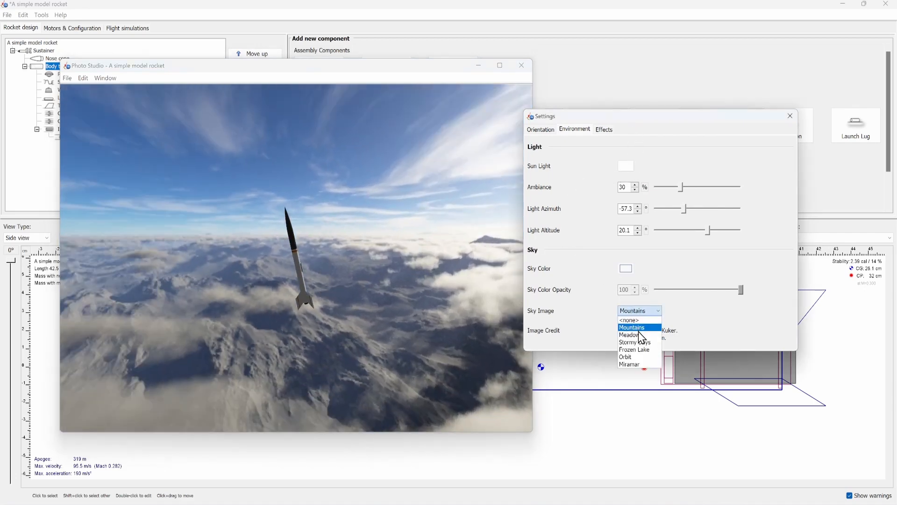
left_click(635, 327)
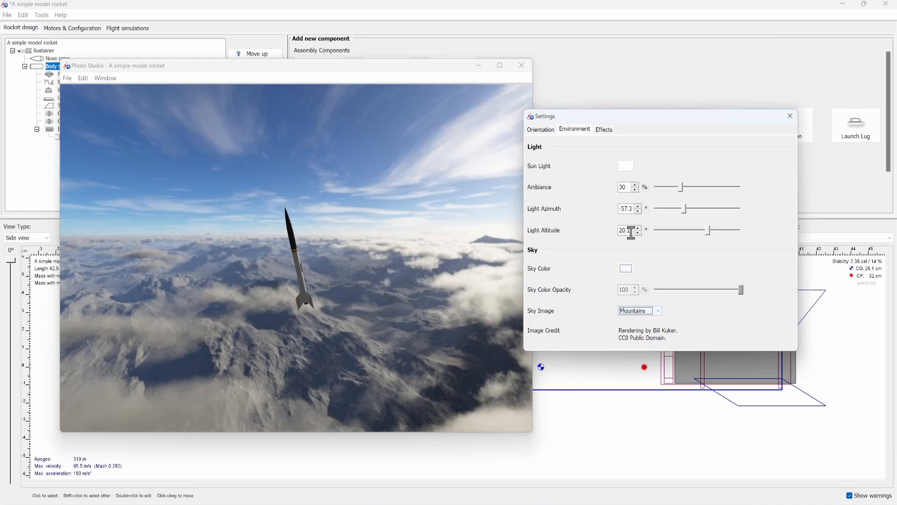
left_click(605, 133)
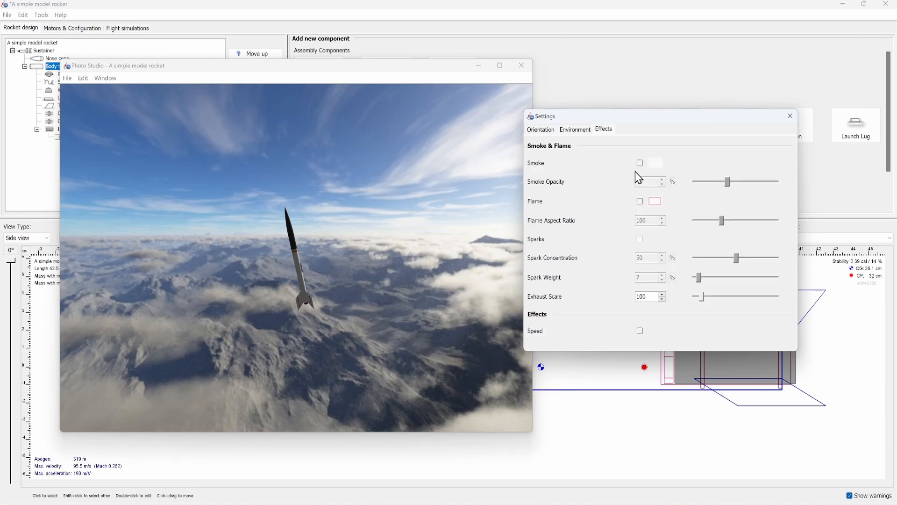
- Enable the smoke, flame, sparks and speed effects for the rocket in the Photo Studio scene
left_click(640, 163)
left_click(640, 201)
left_click(640, 239)
left_click(640, 330)
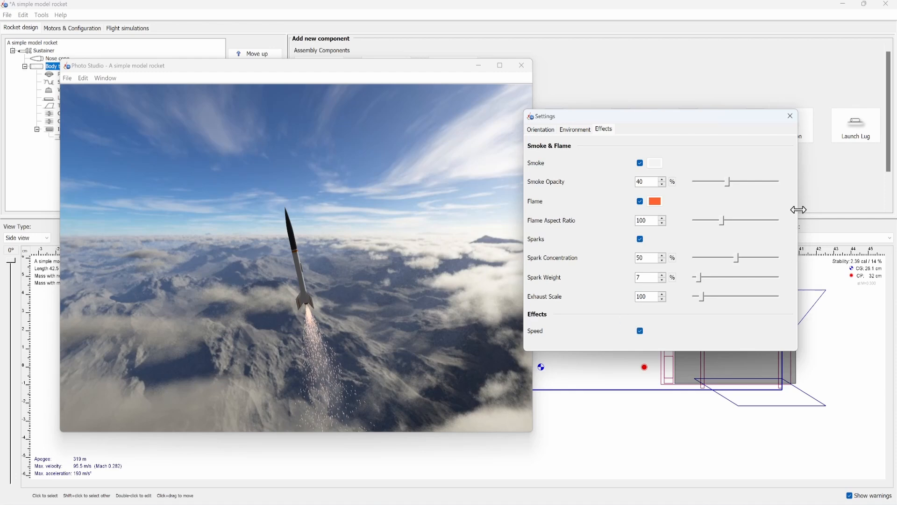
- Set the flame aspect ratio to 98, spark concentration to 36%, spark weight to 24% and smoke opacity to 100%
double_click(663, 223)
mouse_move(736, 258)
left_mouse_down()
mouse_move(715, 261)
mouse_move(740, 270)
mouse_move(723, 266)
left_mouse_up()
mouse_move(699, 277)
left_mouse_down()
mouse_move(733, 280)
mouse_move(713, 279)
left_mouse_up()
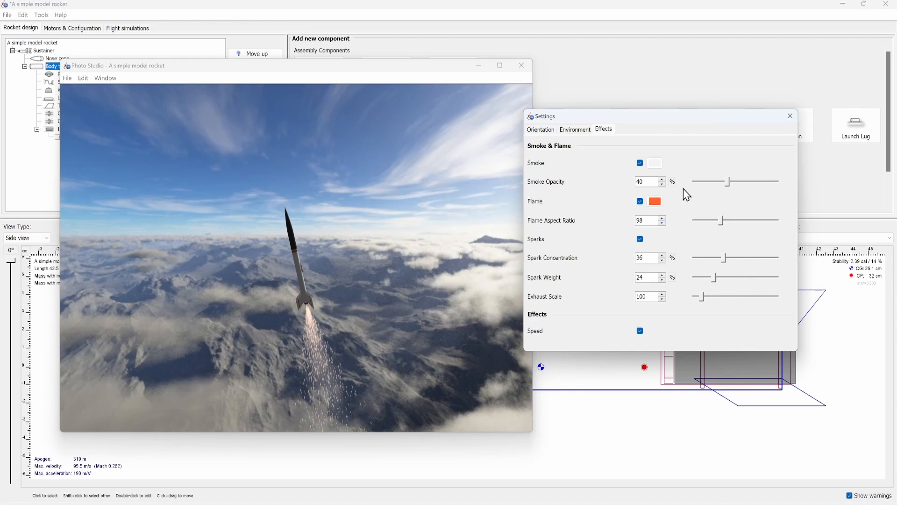
left_click_drag(727, 181, 835, 191)
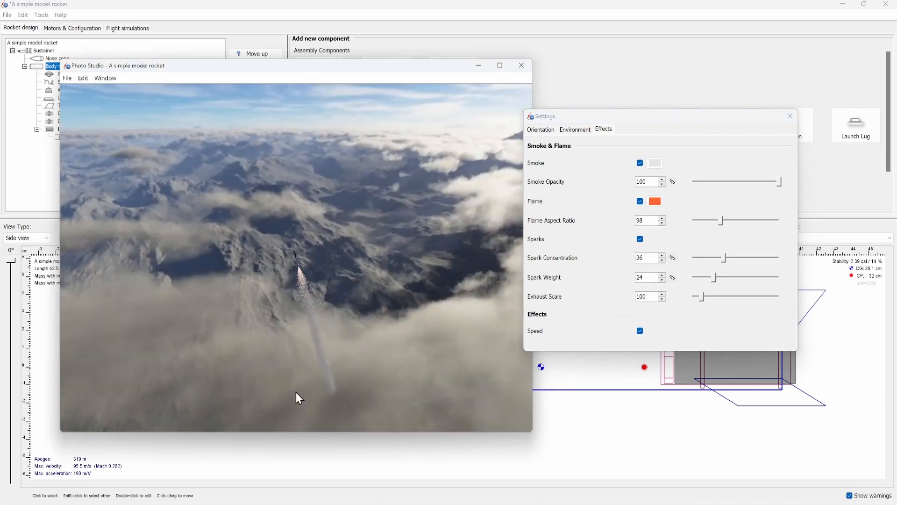
- Try an olive swatch as the smoke color and settle on grey
left_click(654, 164)
left_click(670, 235)
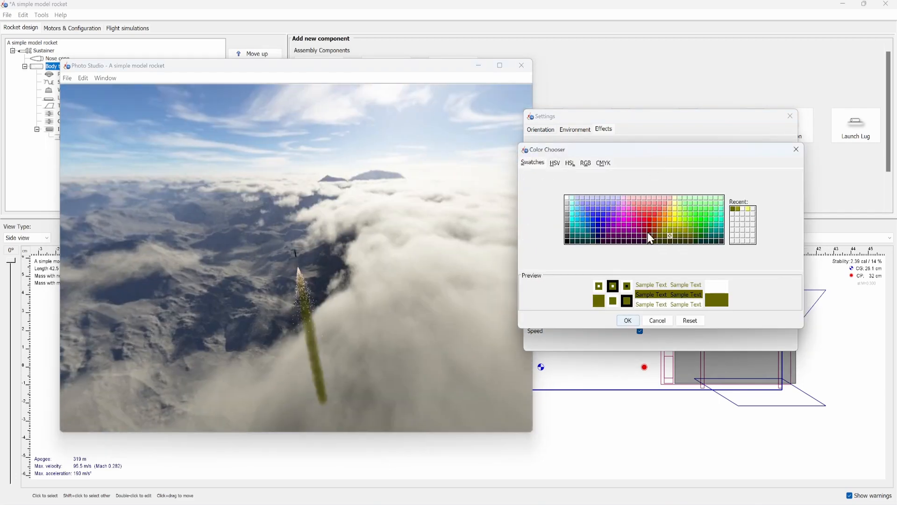
left_click(566, 206)
left_click(573, 206)
left_click(627, 320)
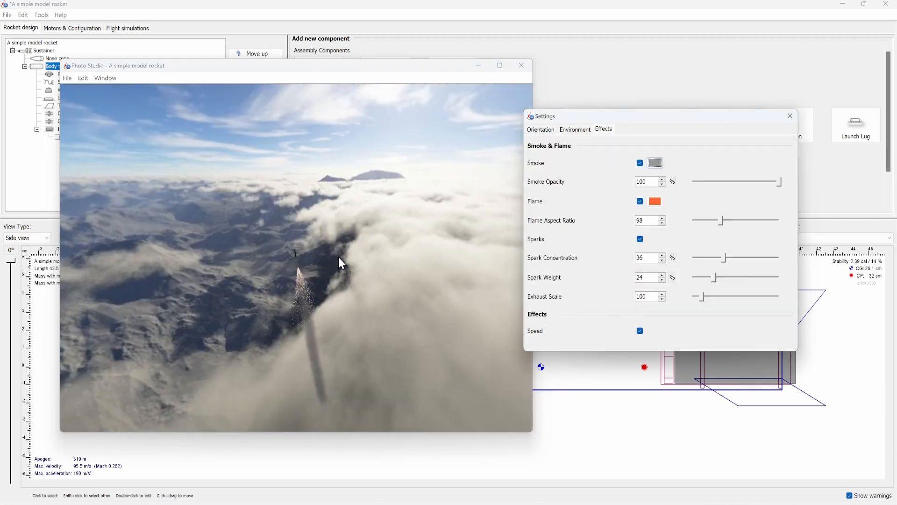
- Bring the rocket closer in the Photo Studio scene and rotate the view around it to inspect the effects
scroll(338, 257, "up", 10)
left_click_drag(391, 256, 389, 350)
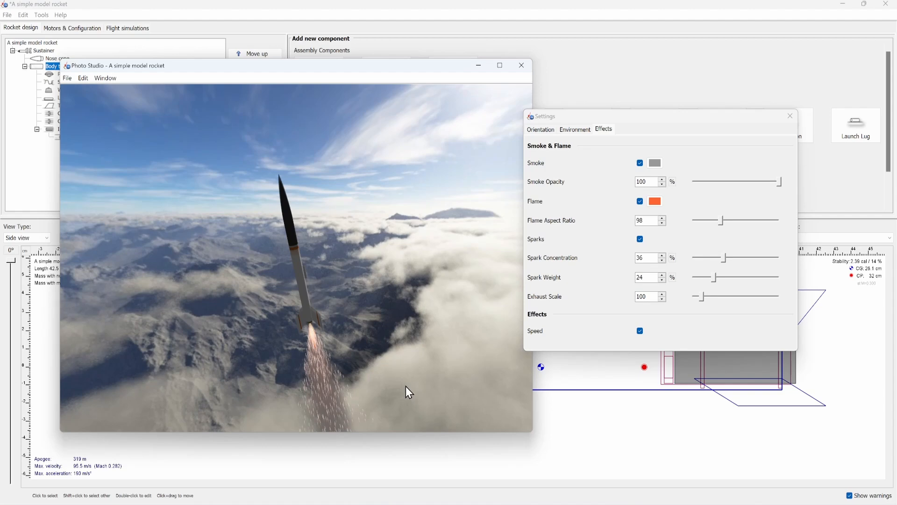
left_click_drag(399, 310, 152, 385)
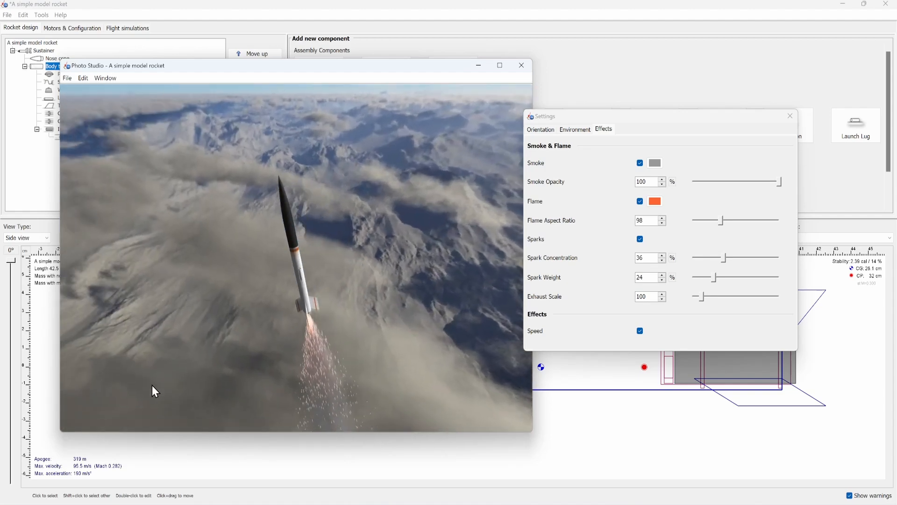
left_click_drag(307, 327, 543, 170)
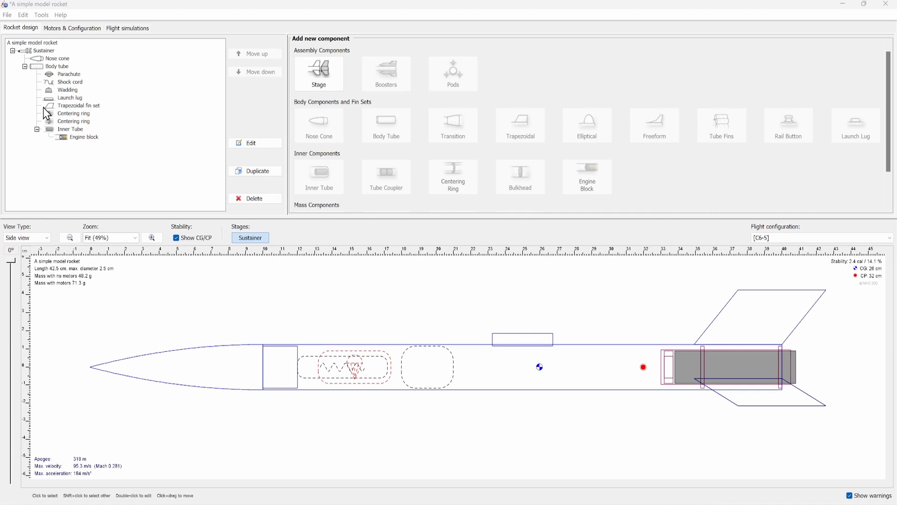
- Open Rocket optimization and choose to maximize the apogee altitude of Example Simulation [C6-5]
left_click(46, 16)
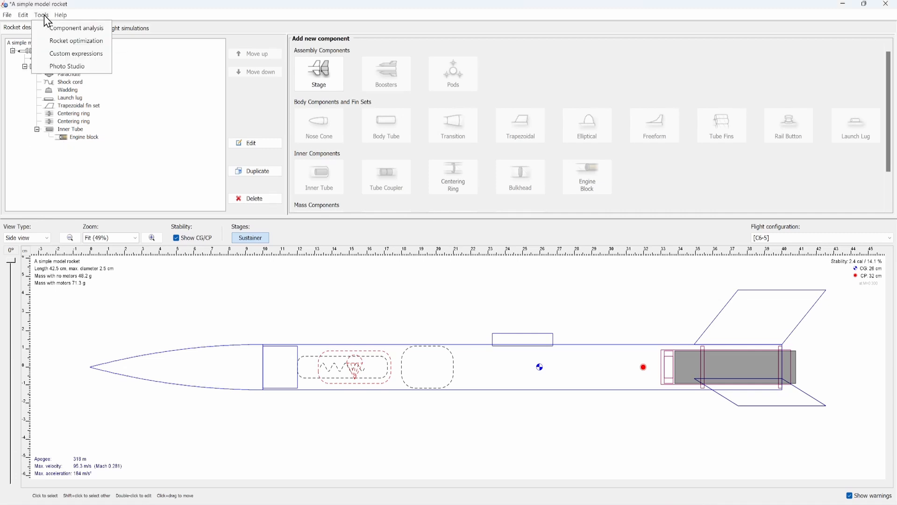
left_click(72, 40)
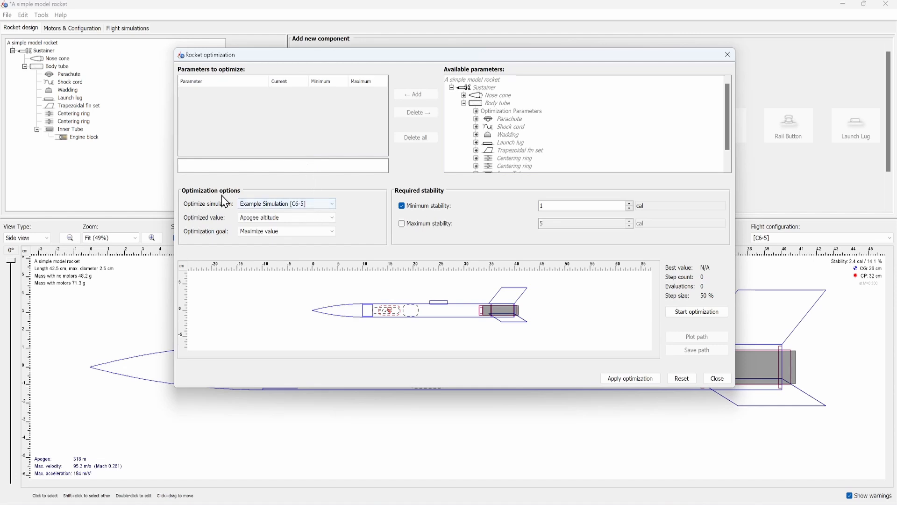
left_click(287, 204)
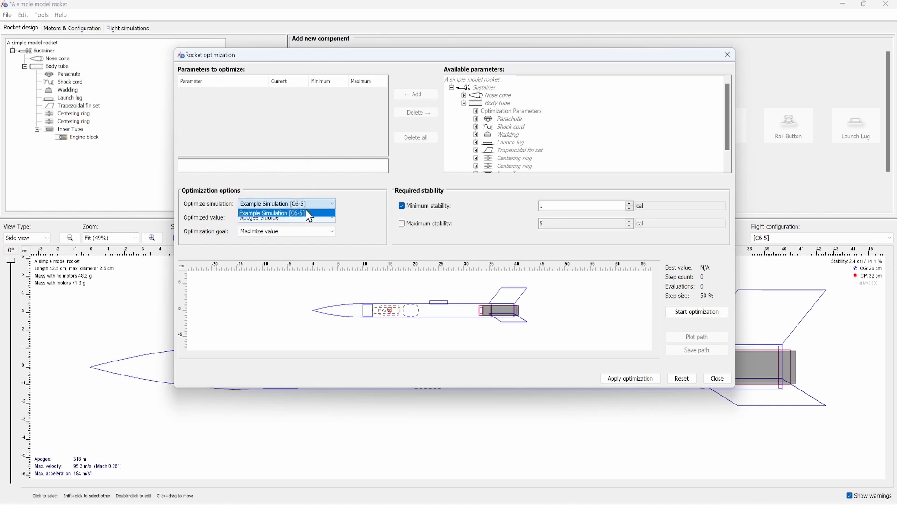
left_click(299, 204)
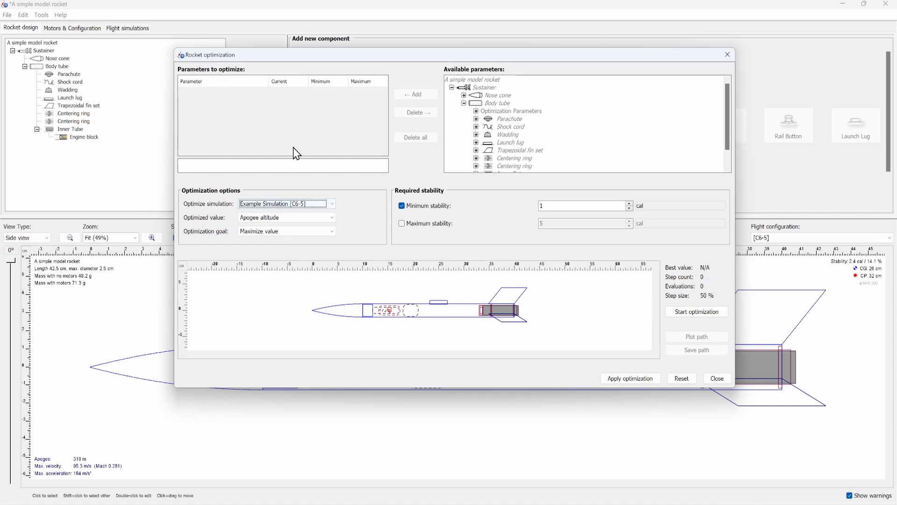
left_click(284, 231)
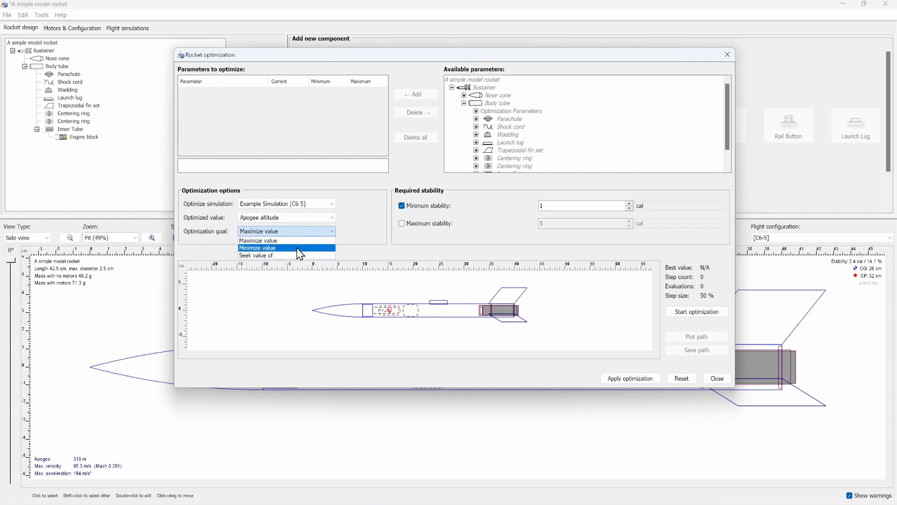
left_click(291, 214)
left_click(286, 217)
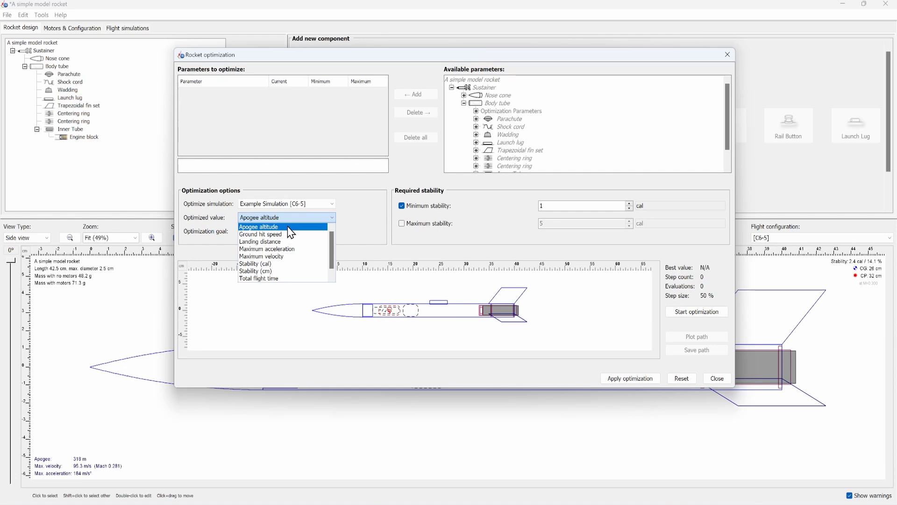
left_click(298, 226)
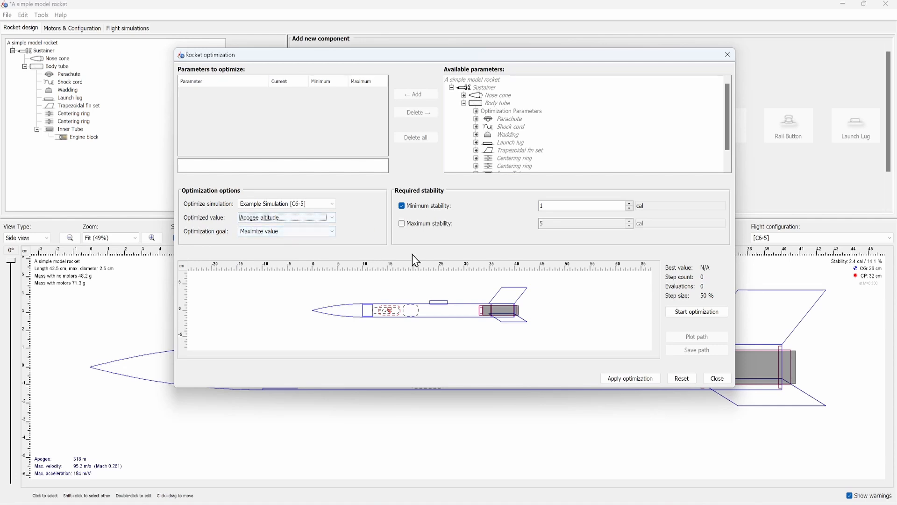
- Require a minimum stability of 2.3 cal and enable a maximum stability of 3 cal
left_click(428, 223)
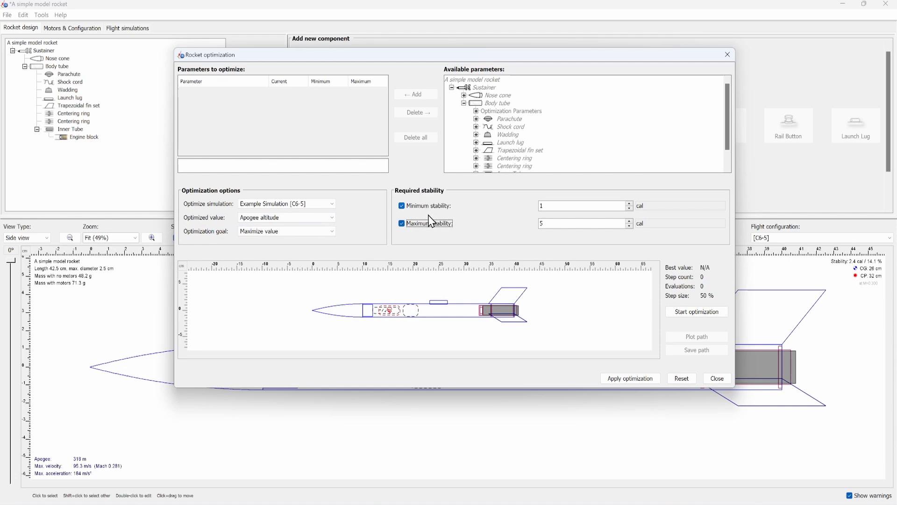
left_click(575, 206)
left_click(580, 223)
- Add the trapezoidal fin set's height, root chord, sweep and tip chord to the parameters to optimize
scroll(525, 126, "down", 1)
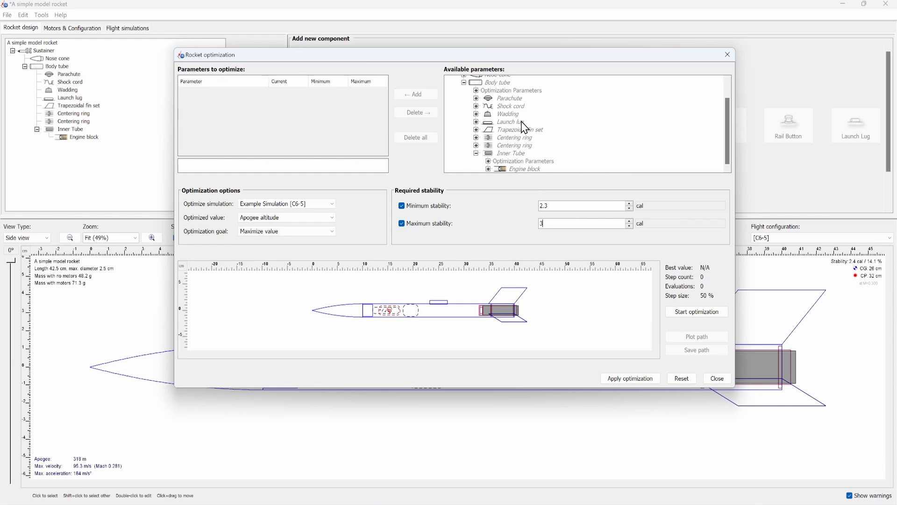
left_click(476, 130)
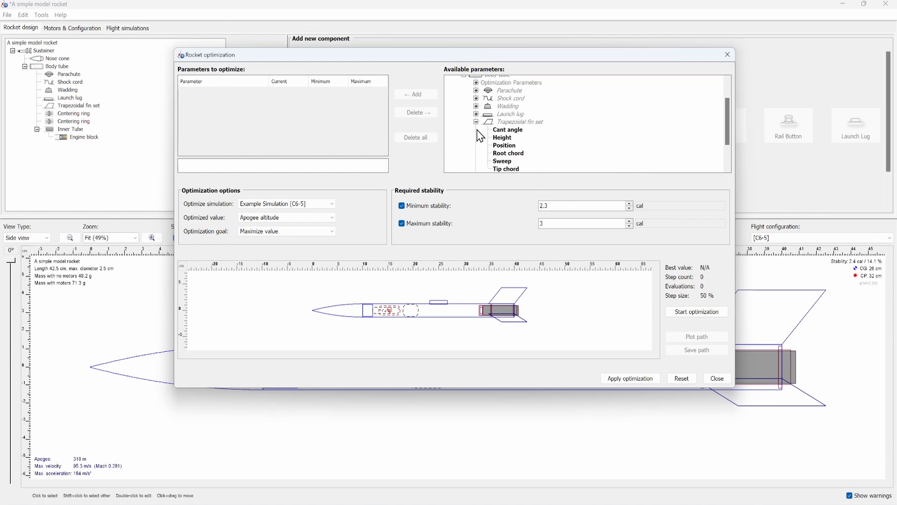
left_click(499, 136)
left_click(418, 96)
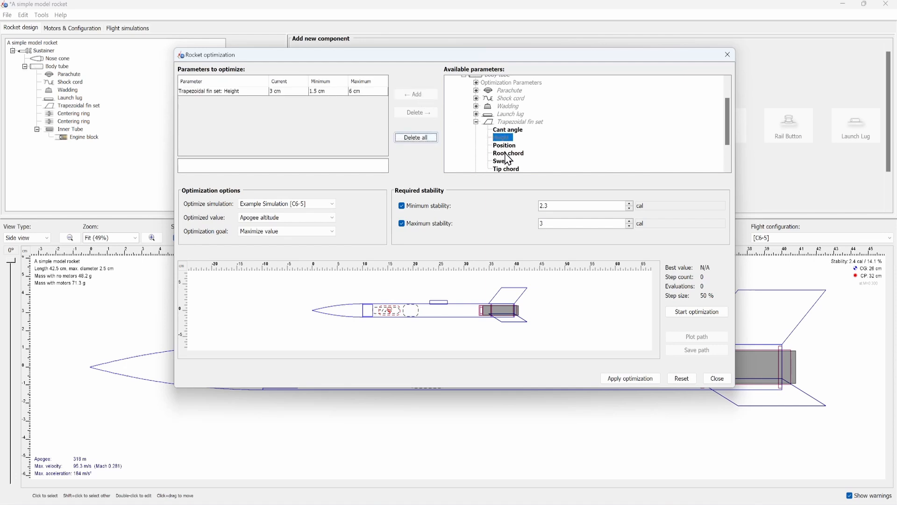
left_click(506, 155)
left_click(420, 95)
left_click(504, 160)
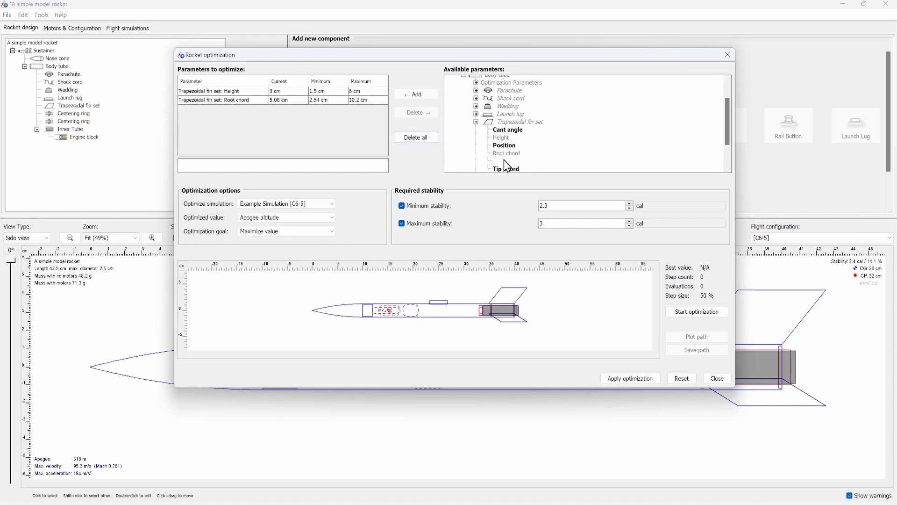
left_click(415, 95)
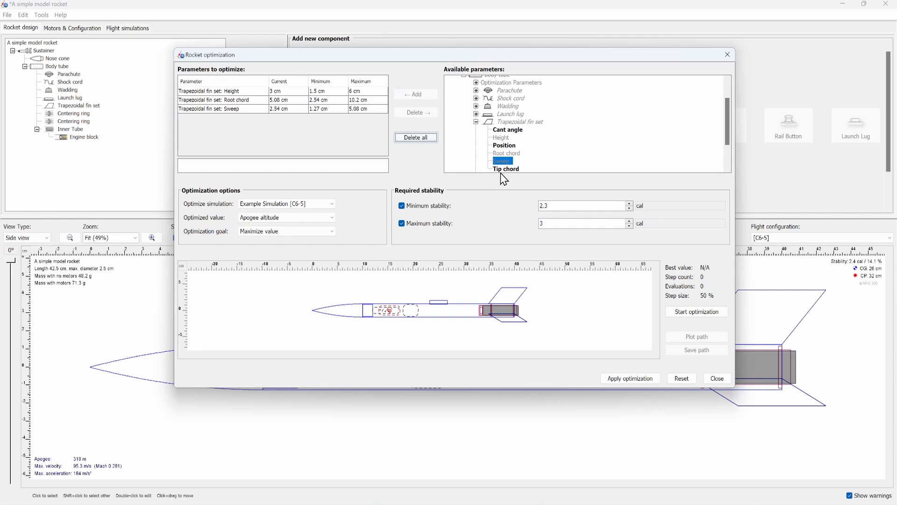
left_click(416, 94)
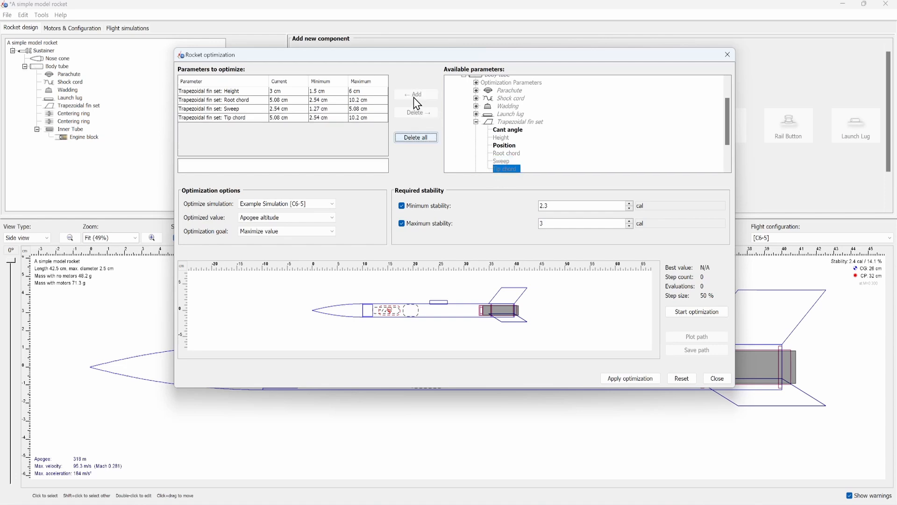
left_click(476, 122)
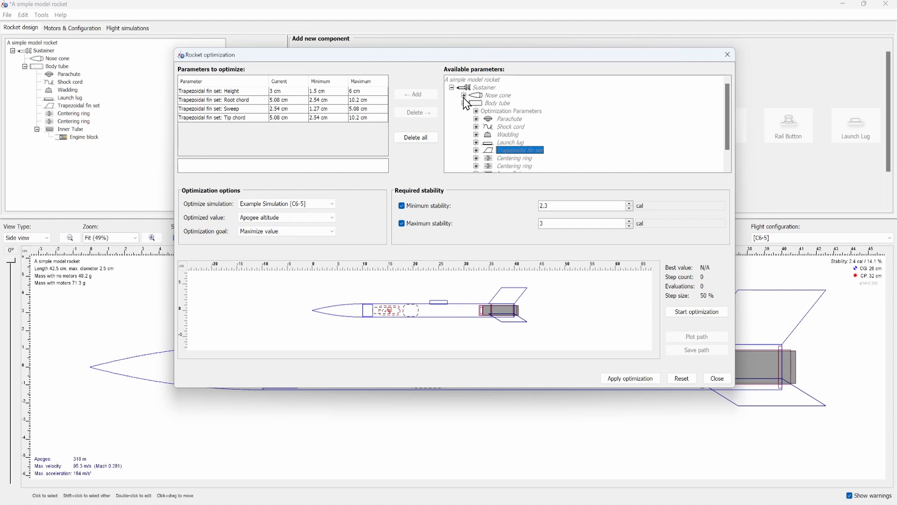
- Add the nose cone's length and shape parameter to the parameters to optimize
left_click(464, 95)
left_click(476, 111)
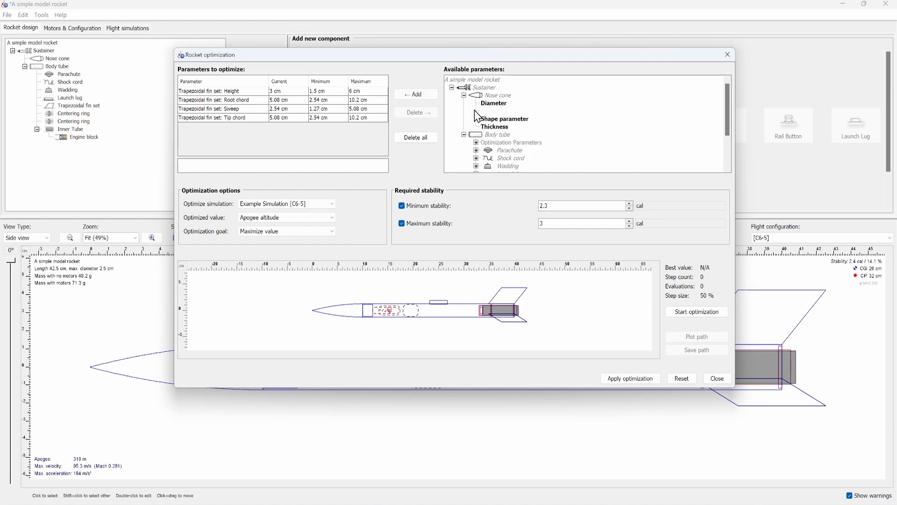
left_click(435, 95)
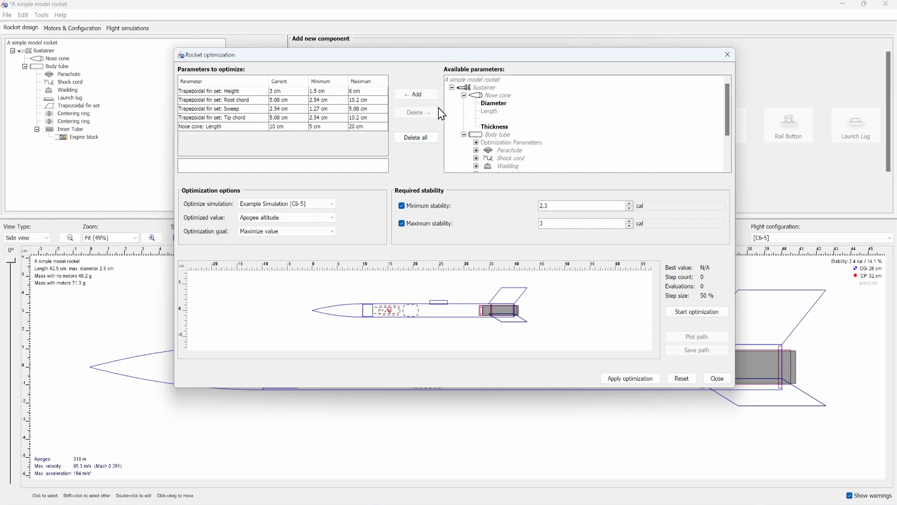
left_click(401, 94)
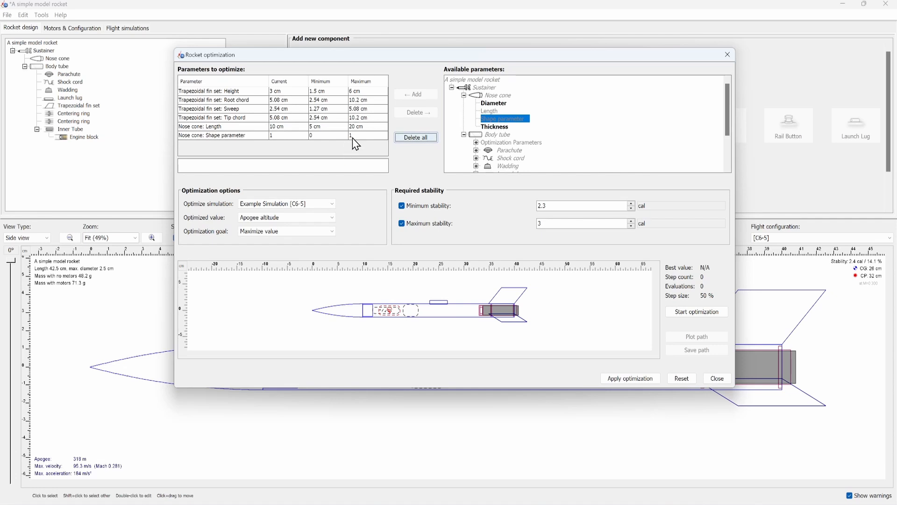
- Limit the nose cone length to a range of 8 to 14 cm
double_click(327, 127)
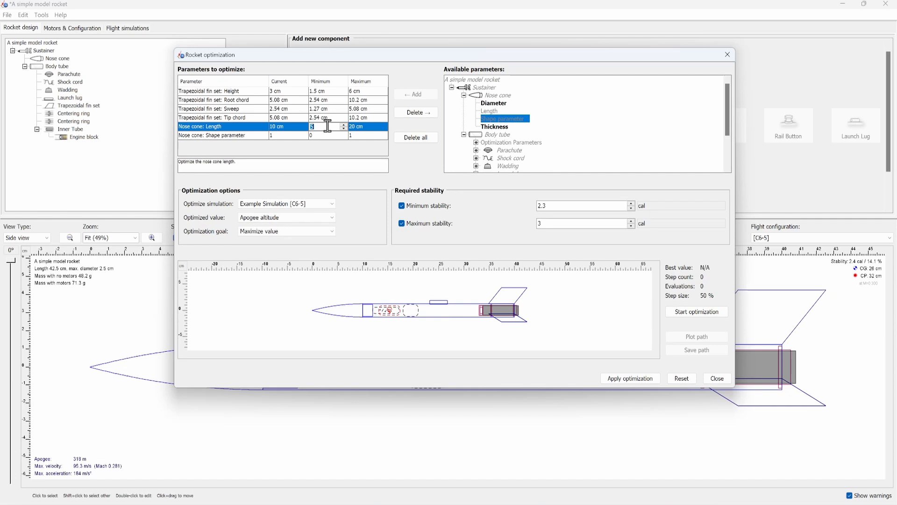
type("8")
double_click(368, 126)
type("14")
- Limit the trapezoidal fin set's sweep to a range of 0 to 3 cm
double_click(372, 108)
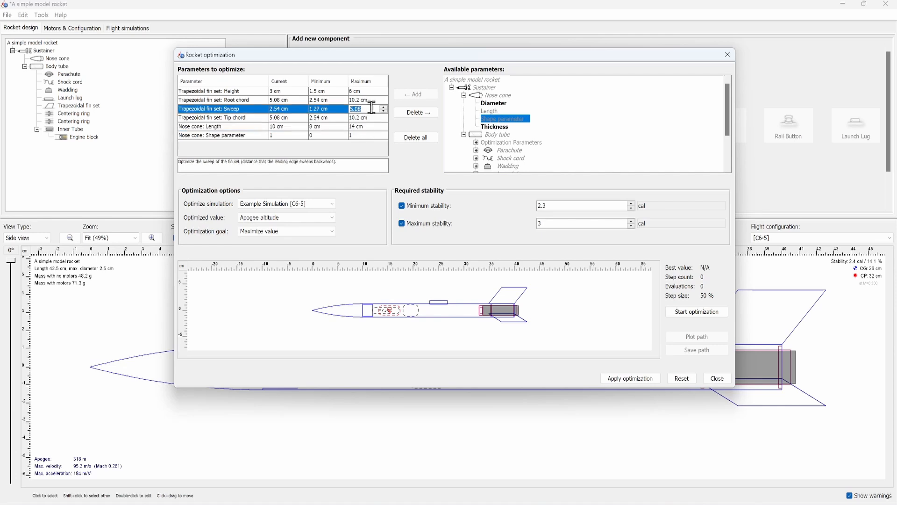
type("2")
key("BackSpace")
double_click(331, 108)
type("0")
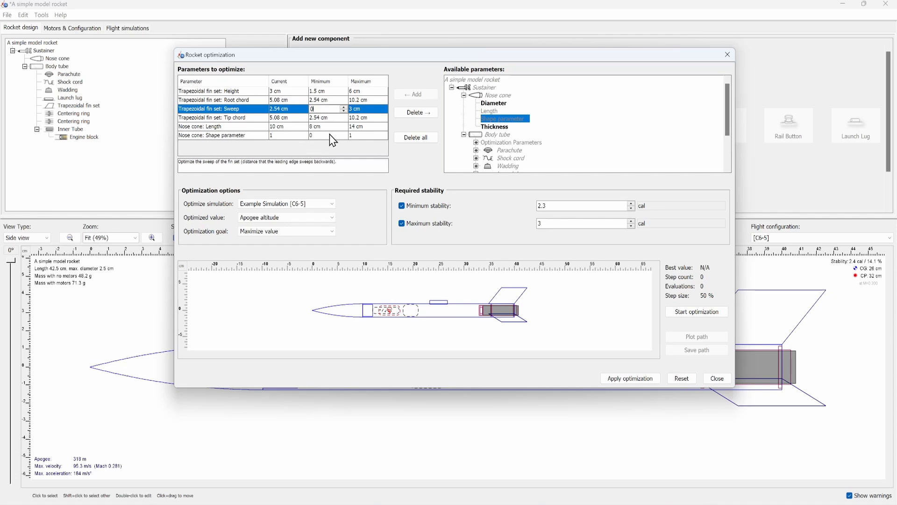
- Set the fin set's minimum height to 2.5 cm and run the optimization
double_click(331, 91)
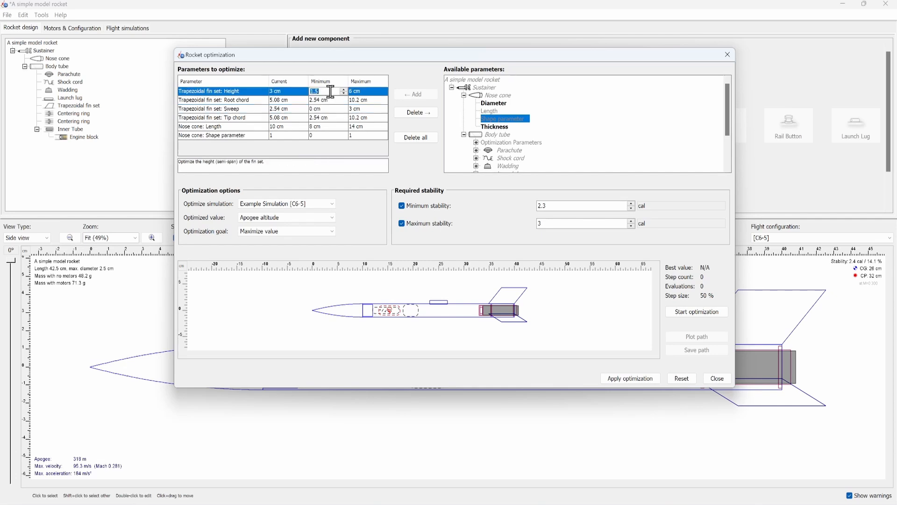
type("2.5")
left_click(713, 316)
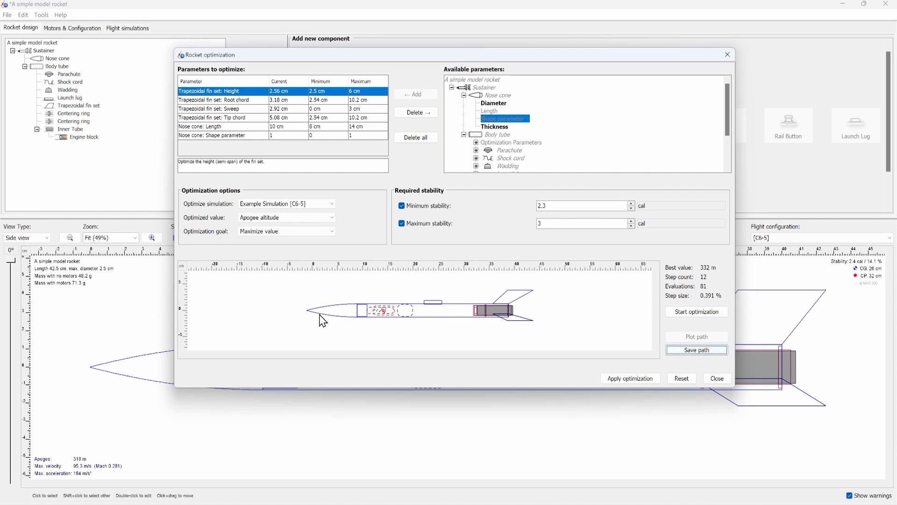
- Reset the optimization without applying it, and reopen Rocket optimization for a fresh setup
left_click(682, 379)
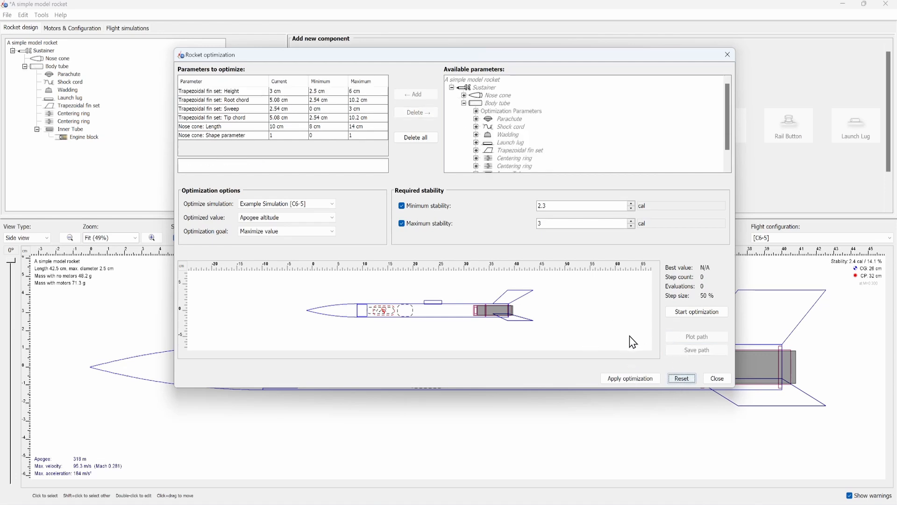
left_click(710, 377)
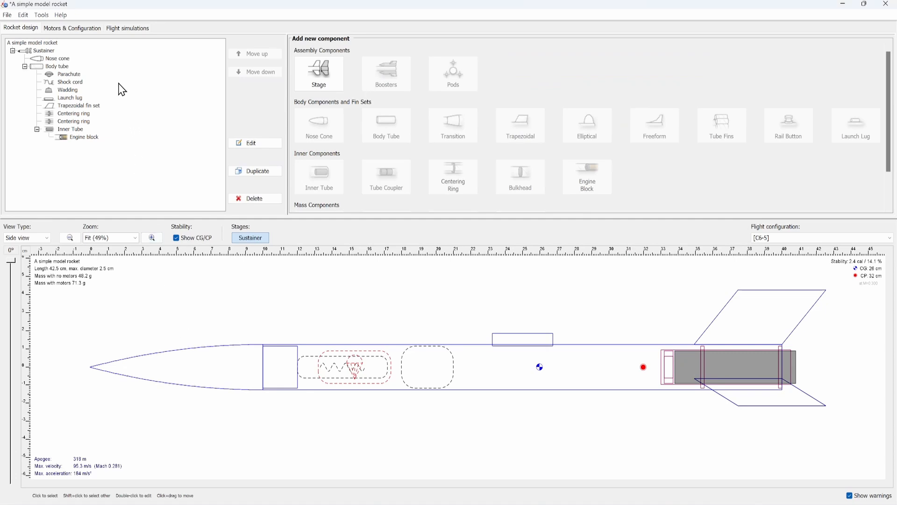
left_click(41, 15)
mouse_move(70, 17)
mouse_move(41, 15)
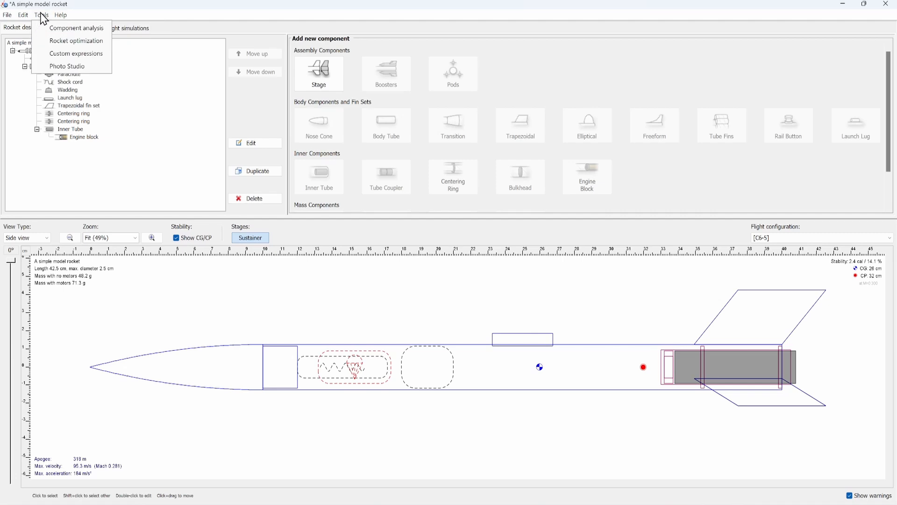
left_click(103, 42)
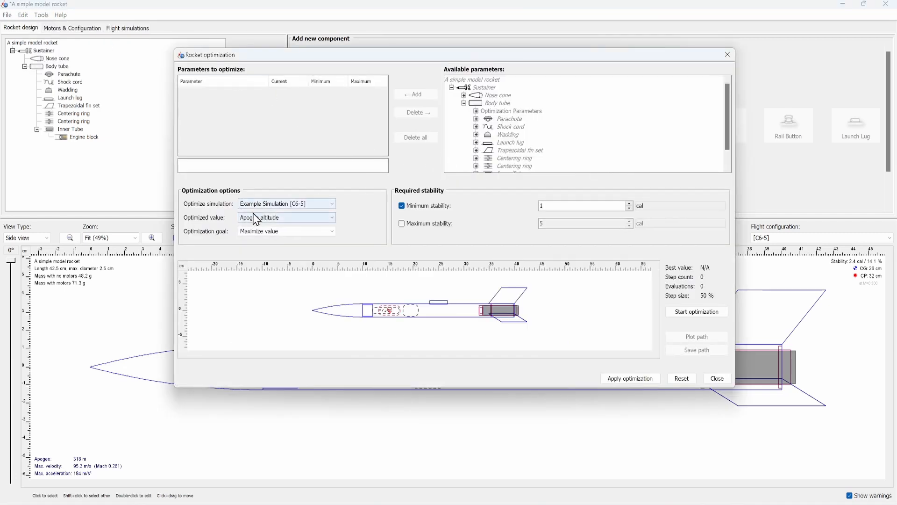
- Require a minimum stability of 2.3 cal and enable a maximum stability of 3 cal for the optimization
left_click(573, 207)
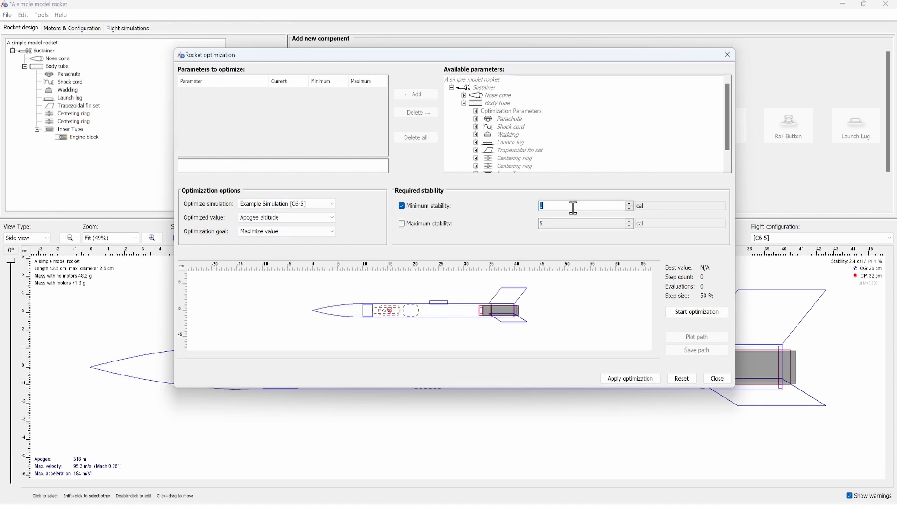
type("2.3")
left_click(429, 224)
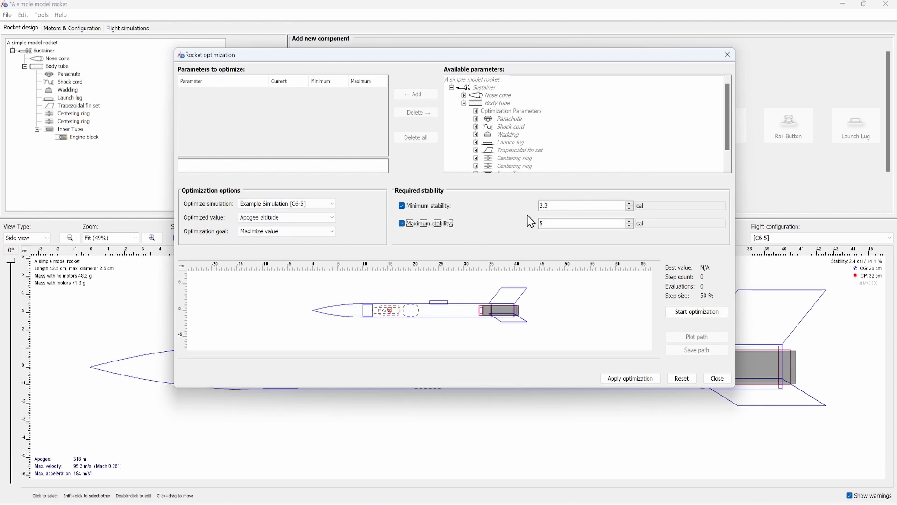
left_click(551, 222)
type("3")
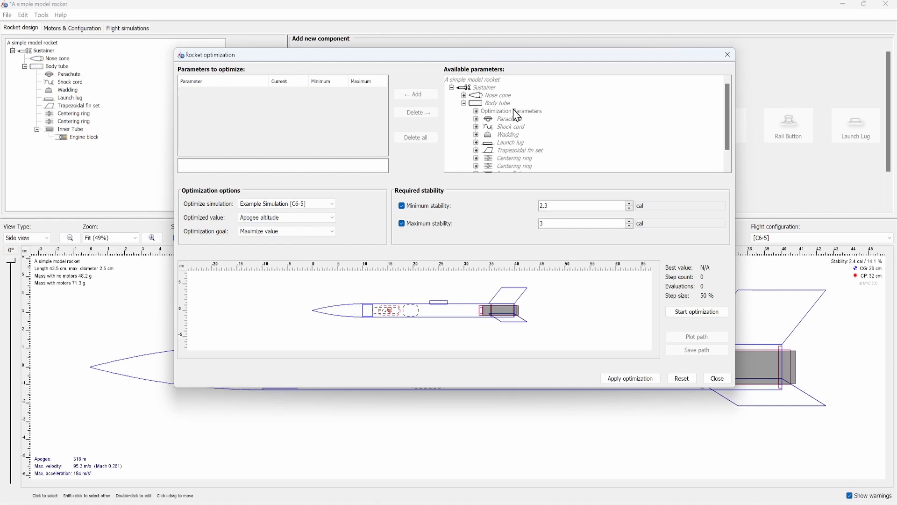
- Add the nose cone's length to the parameters to optimize
scroll(476, 154, "down", 1)
left_click(475, 154)
scroll(477, 140, "up", 1)
left_click(464, 96)
left_click(494, 112)
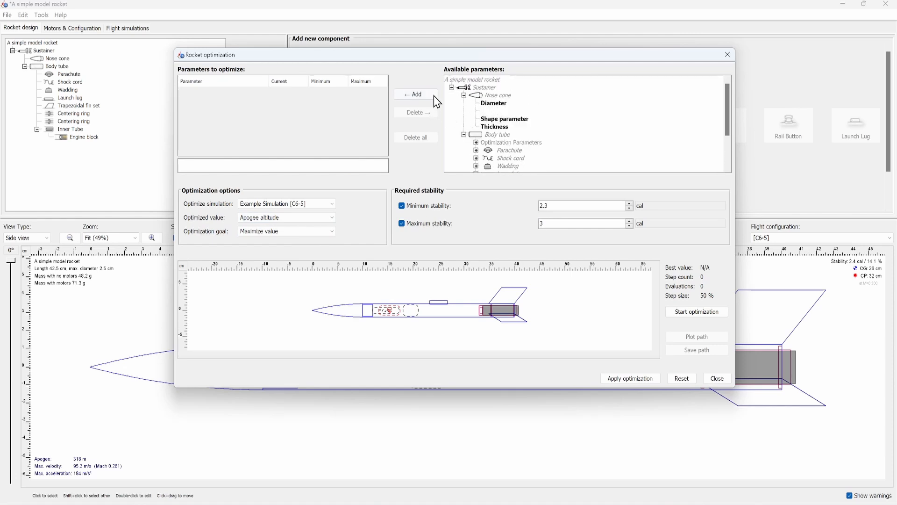
left_click(433, 95)
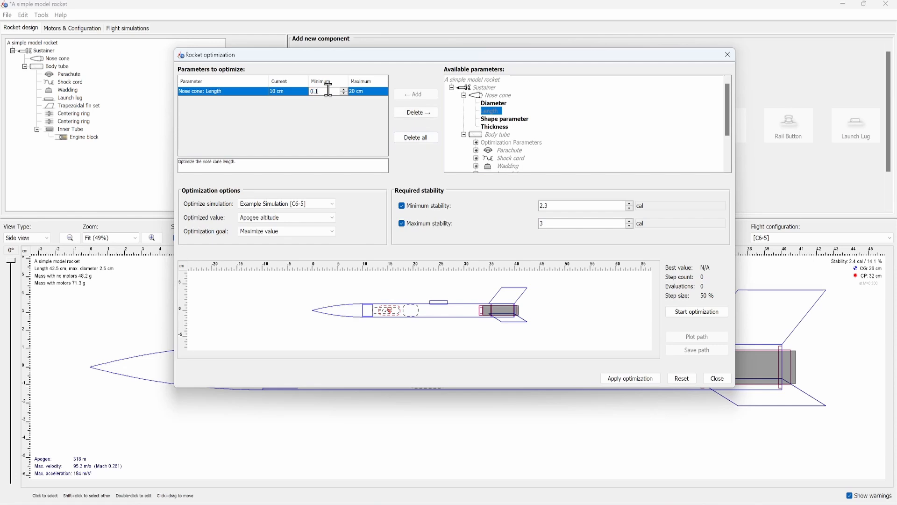
- Run the optimization with the nose cone length's maximum set to 100 cm, and close the optimization window without applying
double_click(365, 92)
type("100")
left_click(696, 311)
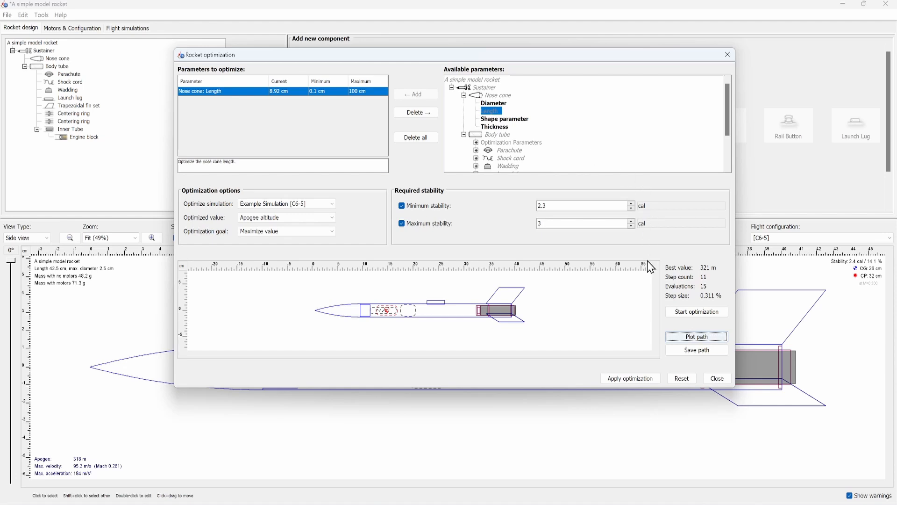
left_click(727, 56)
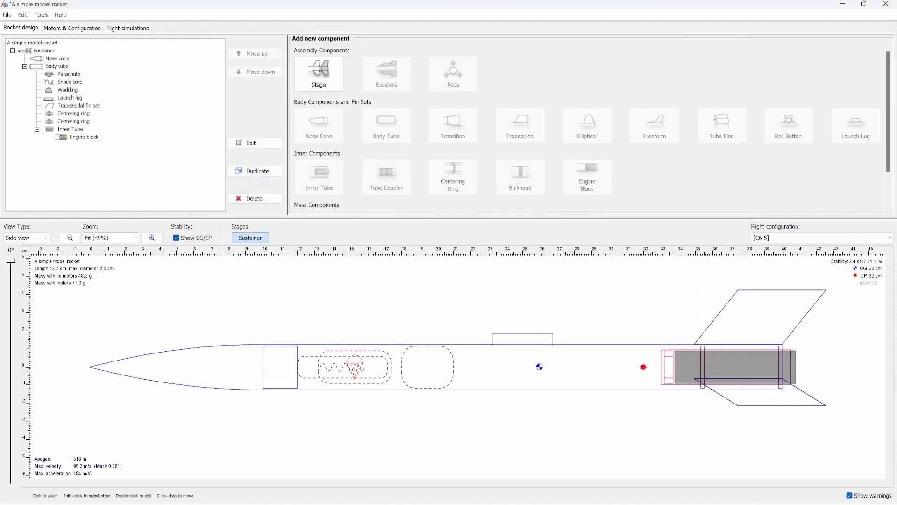